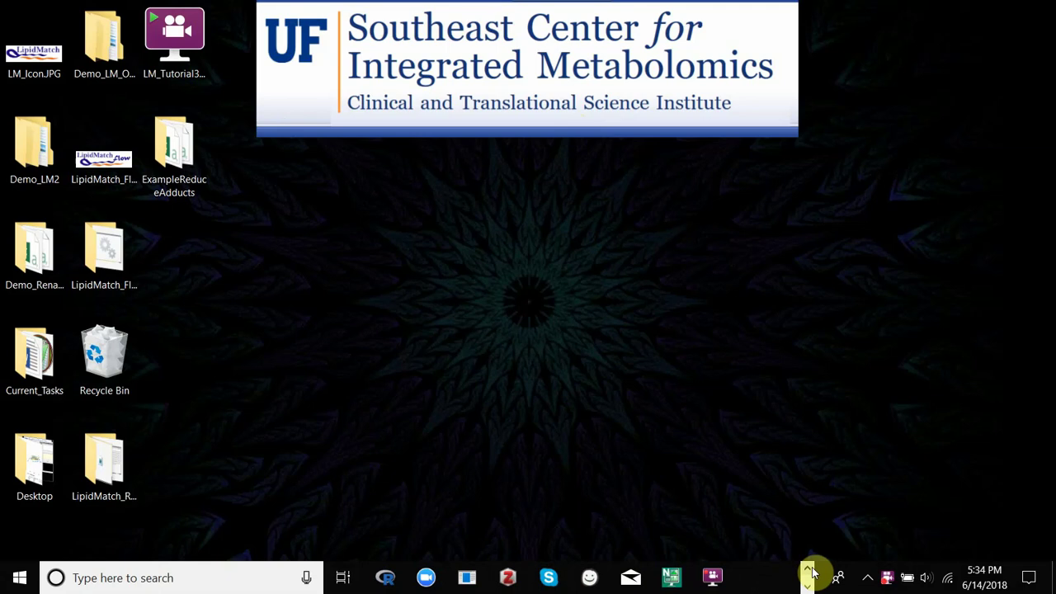
- Open NegIDed.csv from the ExampleReduceAdducts folder
left_click(809, 570)
left_click(812, 572)
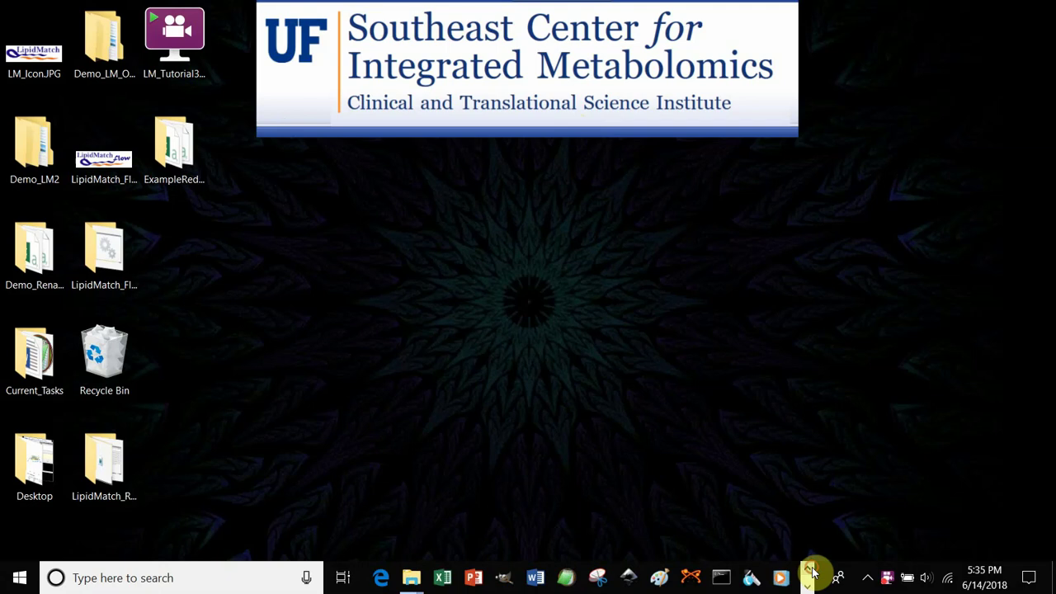
mouse_move(421, 582)
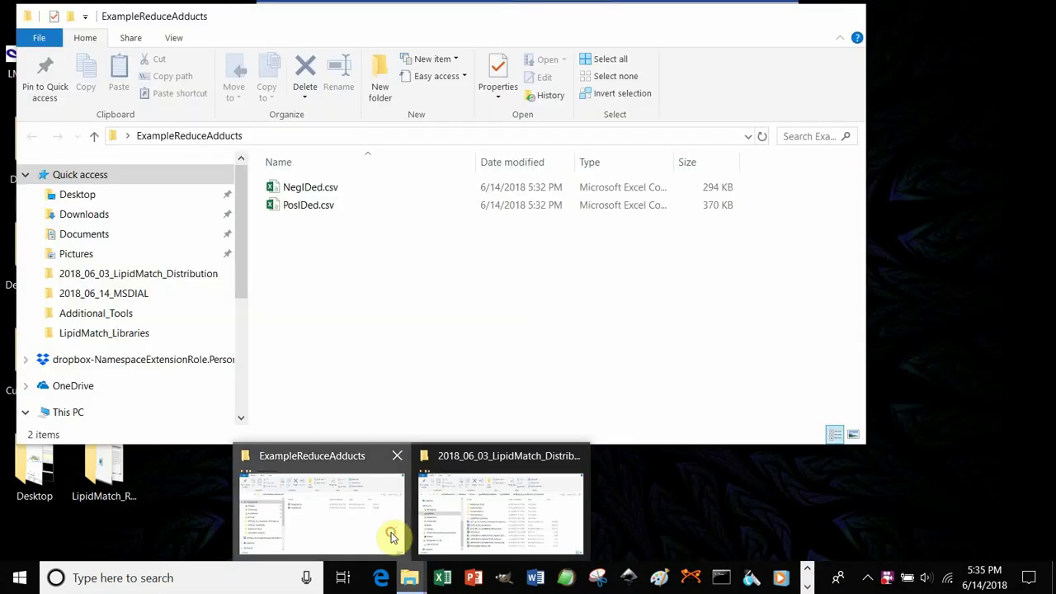
left_click(391, 536)
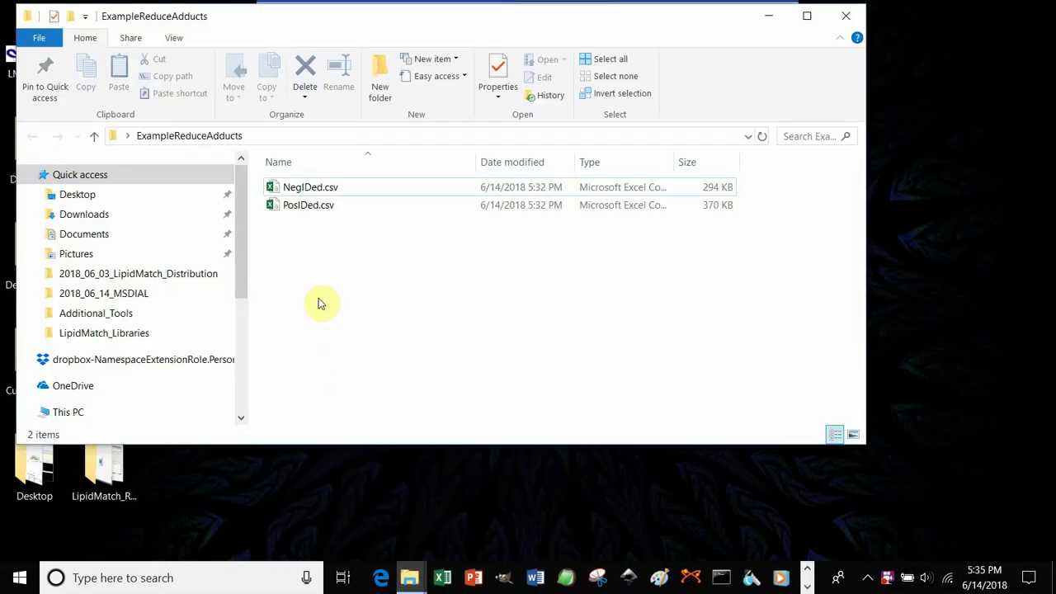
left_click(319, 190)
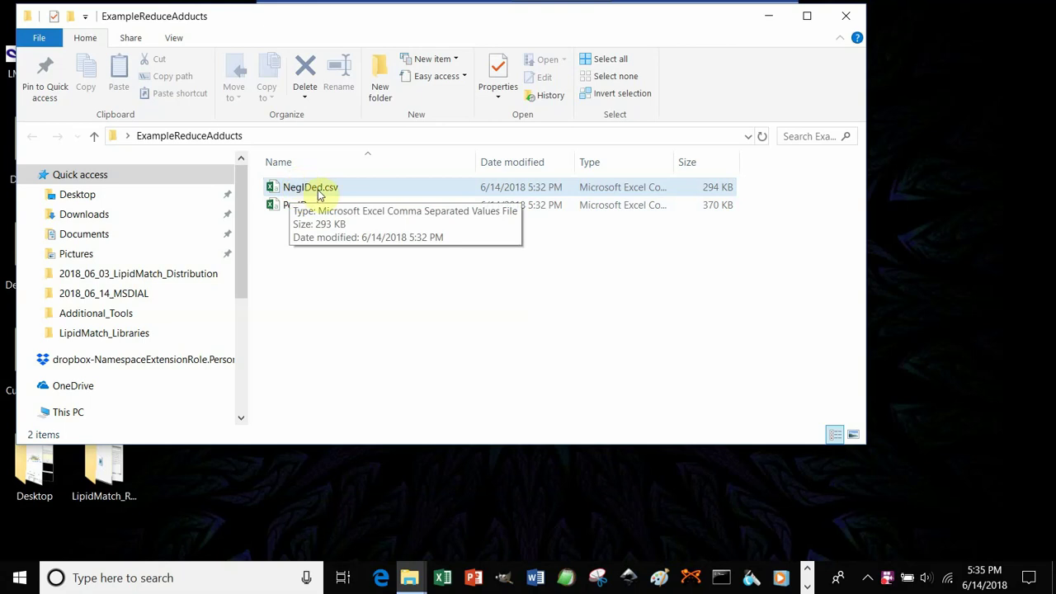
left_click(318, 192)
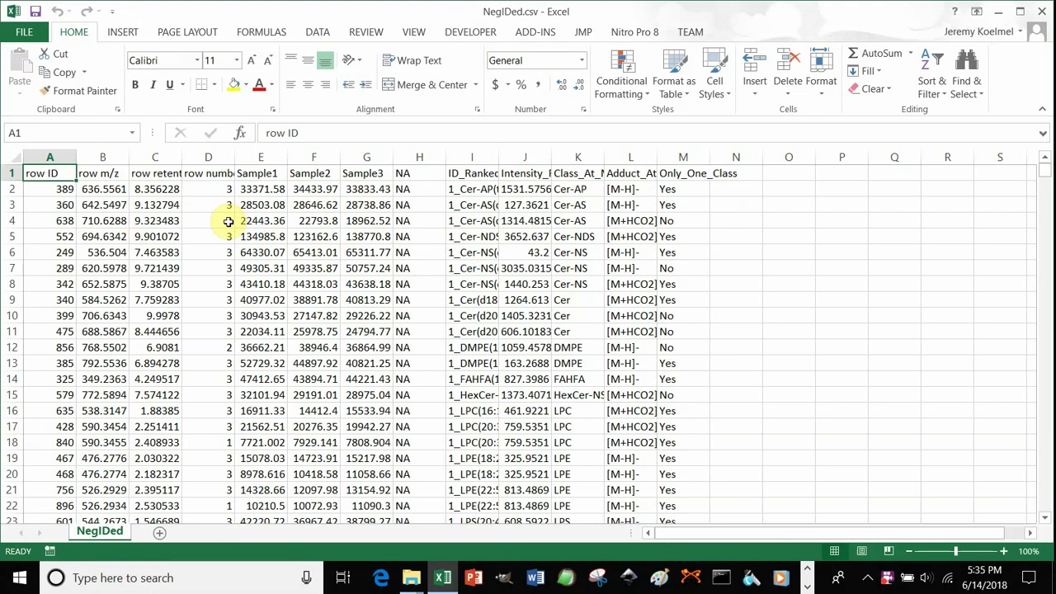
- Examine the Sample1, Sample2 and Sample3 column headers in E1 to G1 of the negative-mode file
left_click(264, 175)
left_click(307, 174)
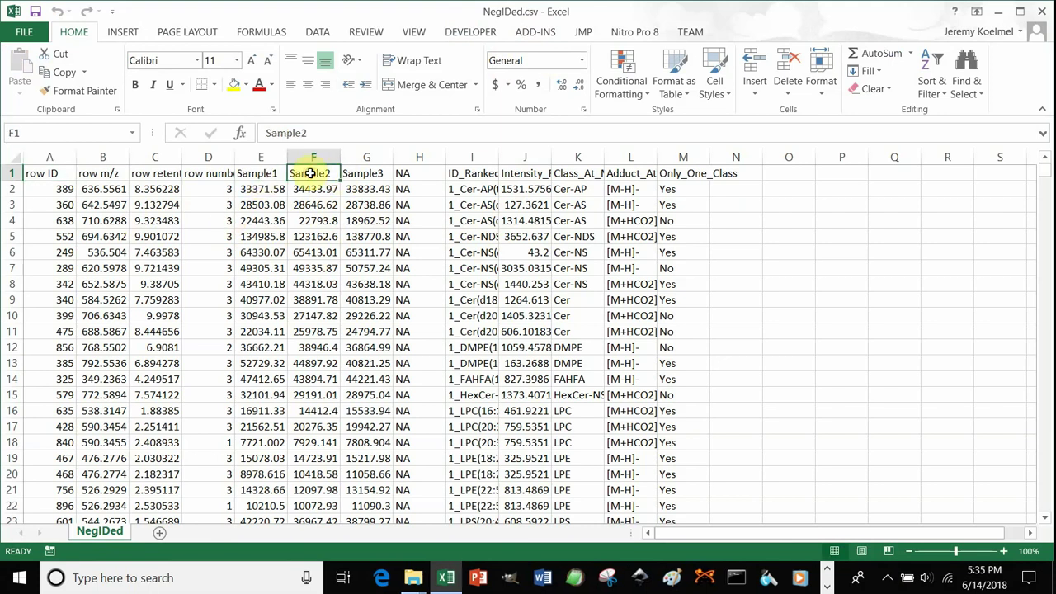
left_click(369, 174)
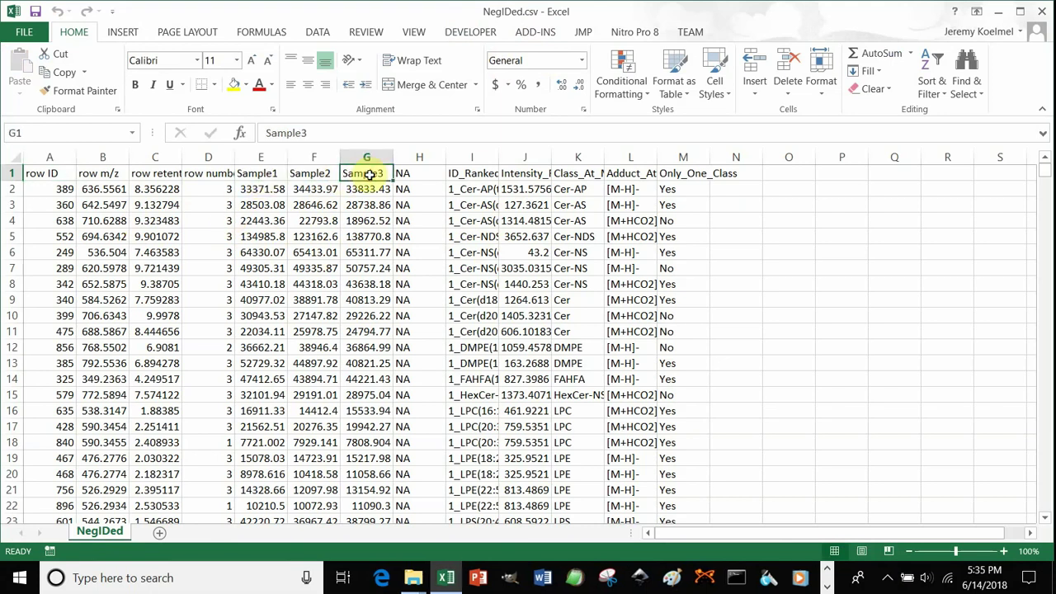
left_click(279, 175)
left_click(318, 174)
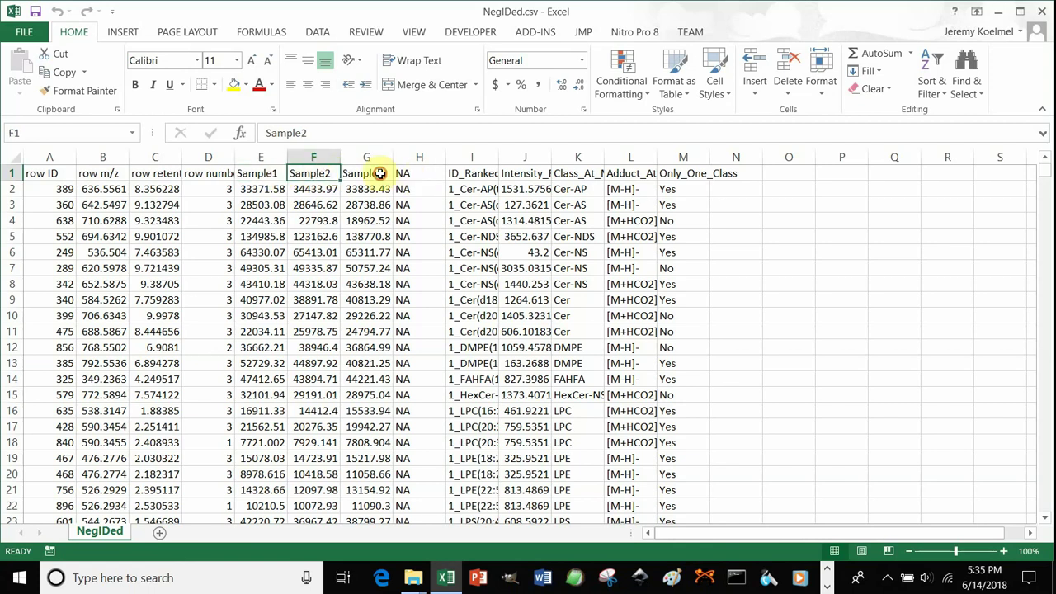
left_click(380, 174)
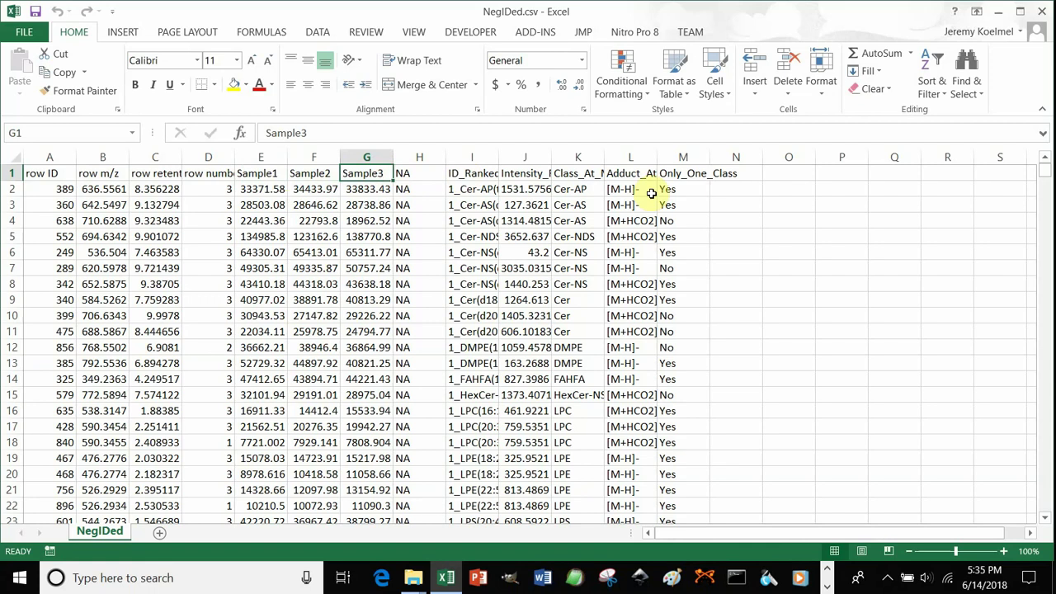
- Enter the formula =CONCATENATE(E1," Peak area") in the empty cell N1
double_click(749, 175)
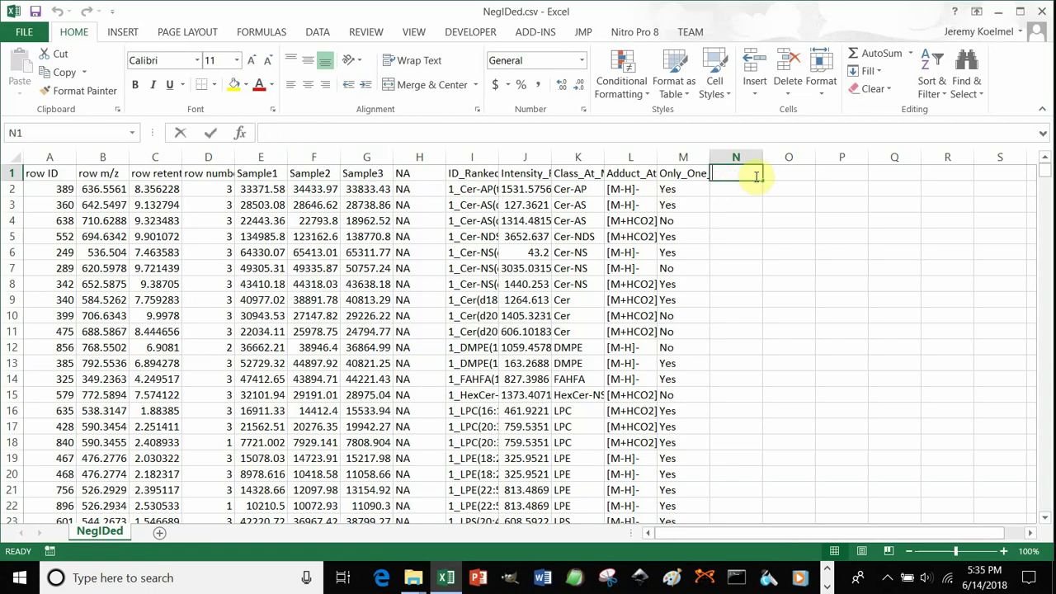
type("=")
left_click(264, 174)
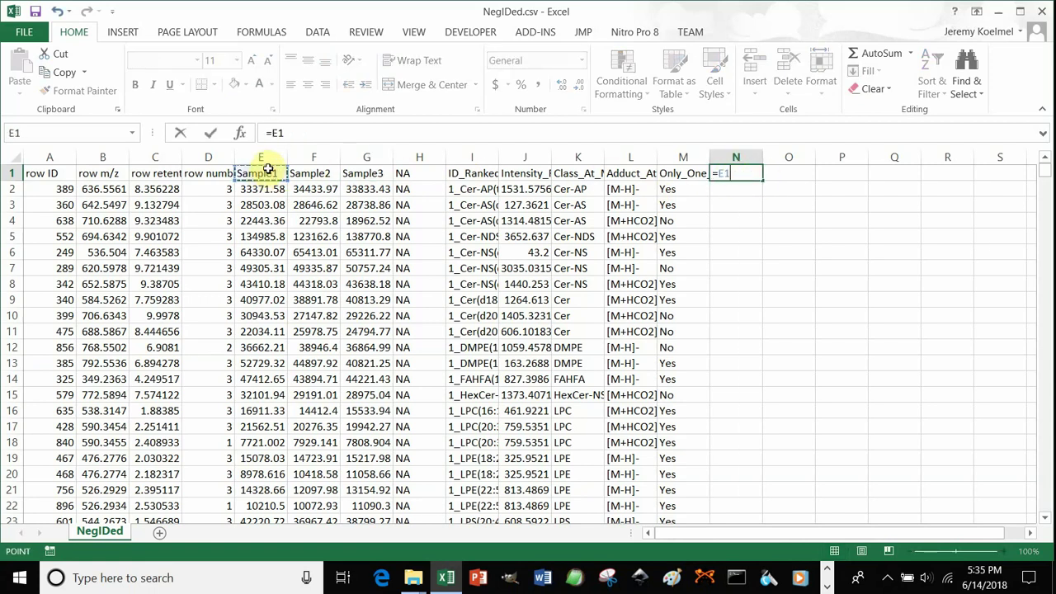
left_click(275, 133)
key("BackSpace")
key("BackSpace")
type("CONCATENATE")
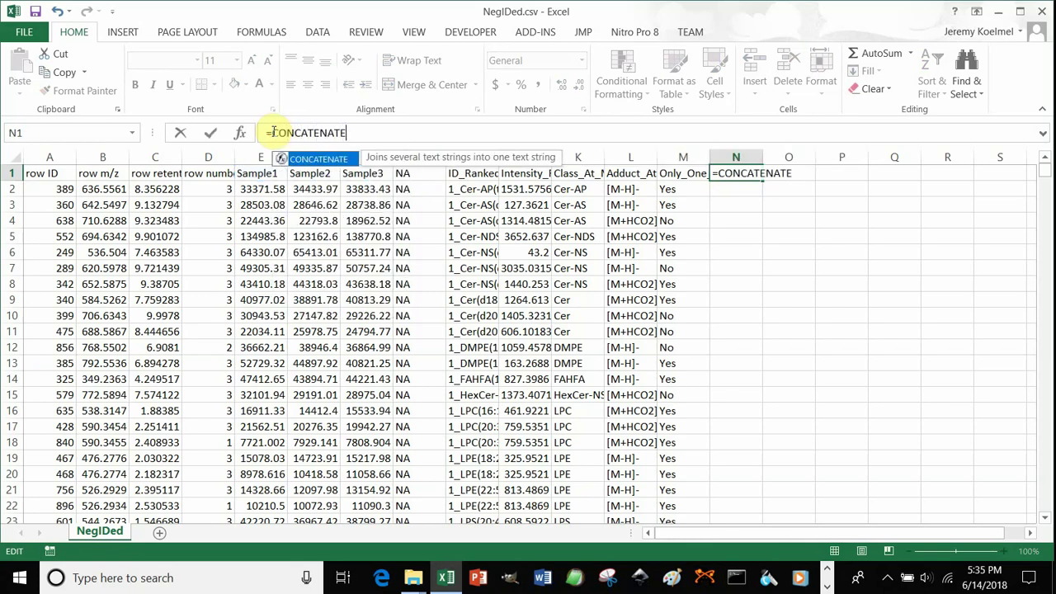
type("(")
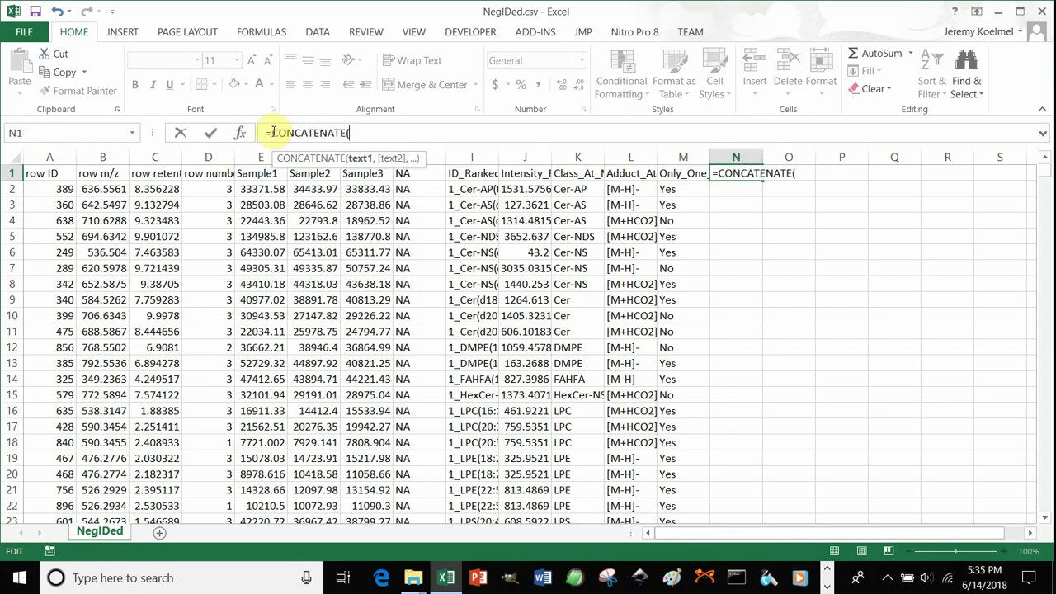
left_click(265, 174)
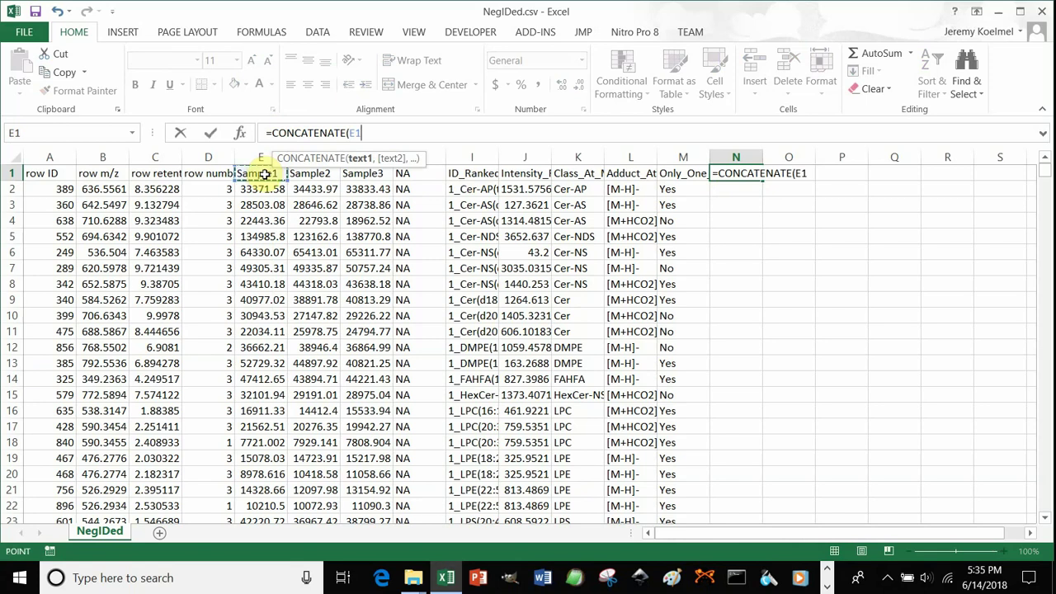
type(",\" P")
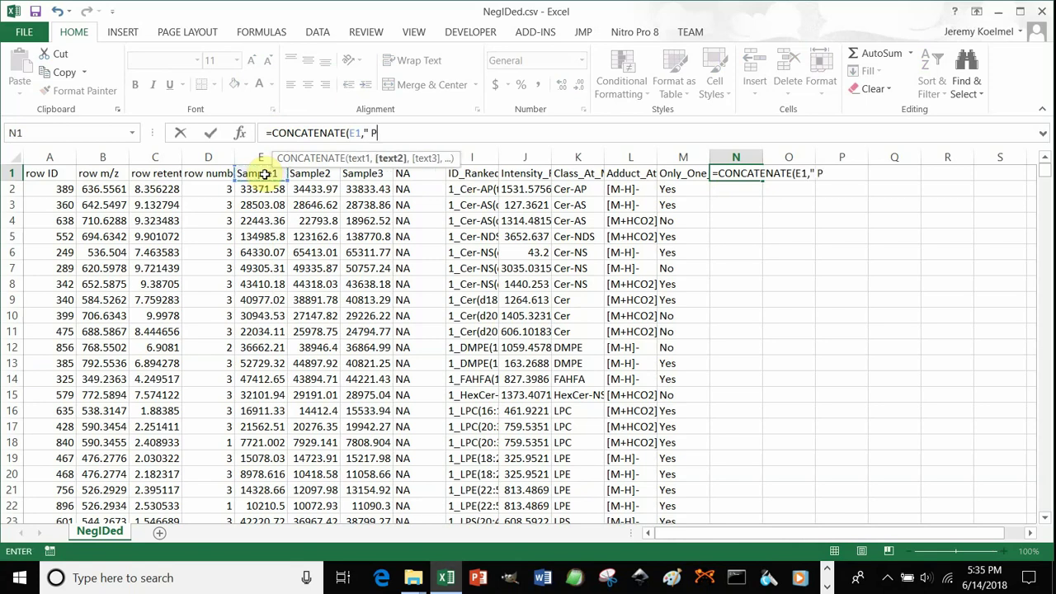
type("eak area")
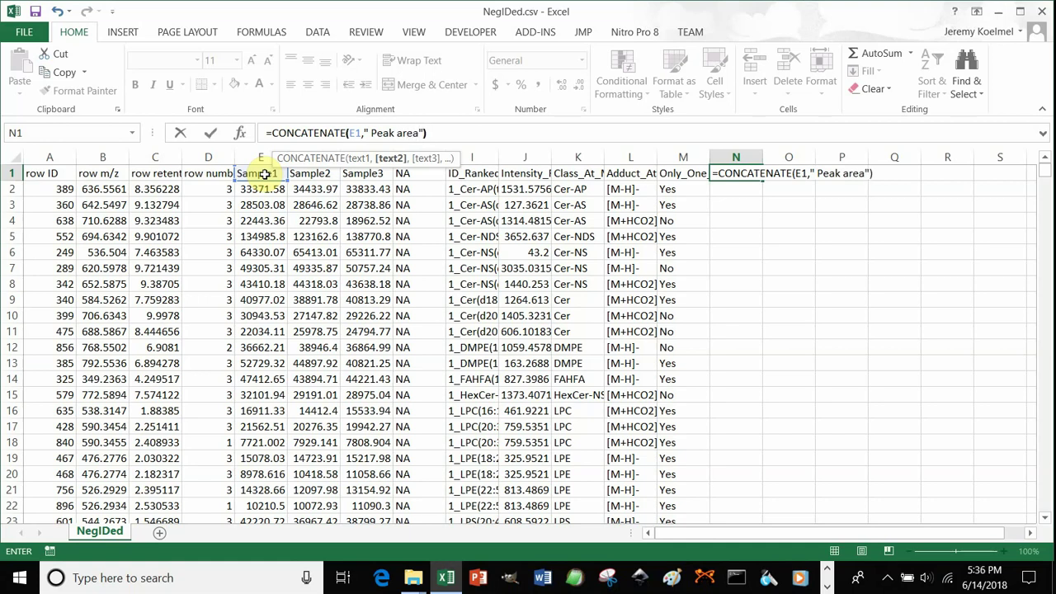
key("Return")
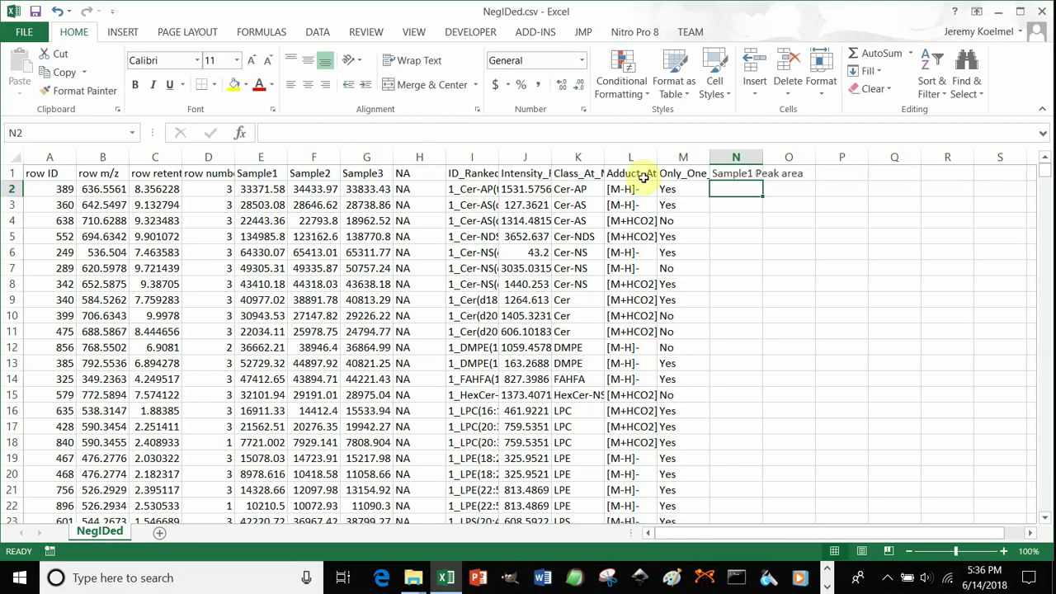
- Fill the N1 header formula across to P1 and paste the results as values over the sample headers in E1:G1
left_click(743, 178)
left_click_drag(761, 180, 856, 183)
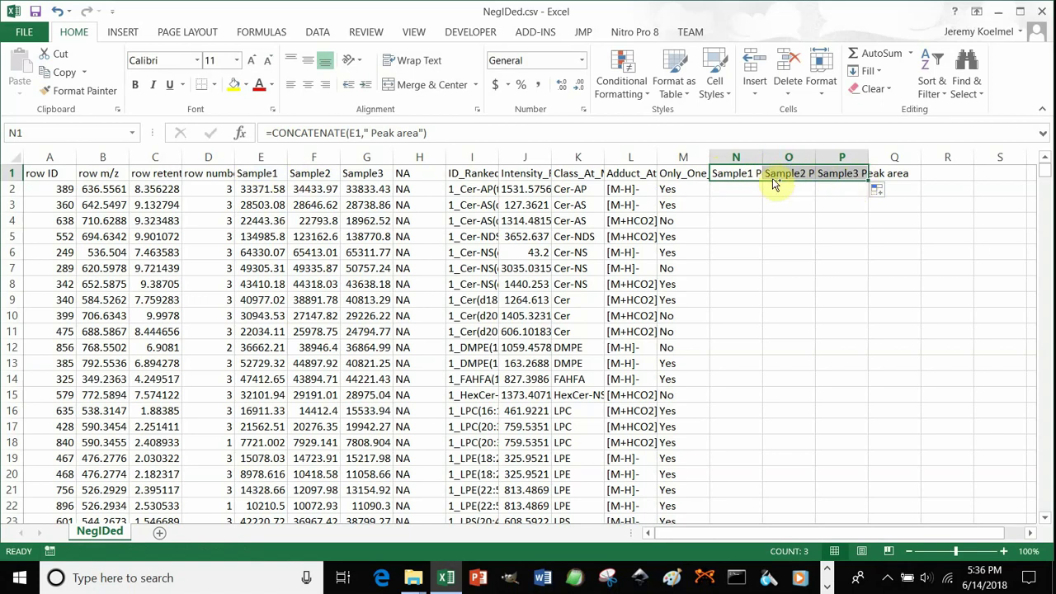
key("ctrl+c")
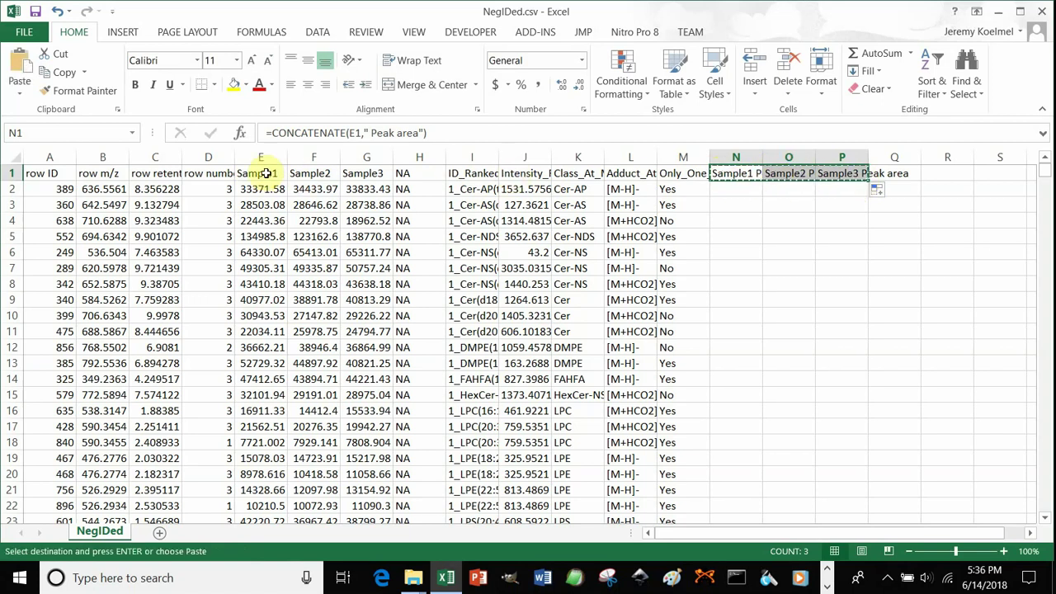
right_click(263, 175)
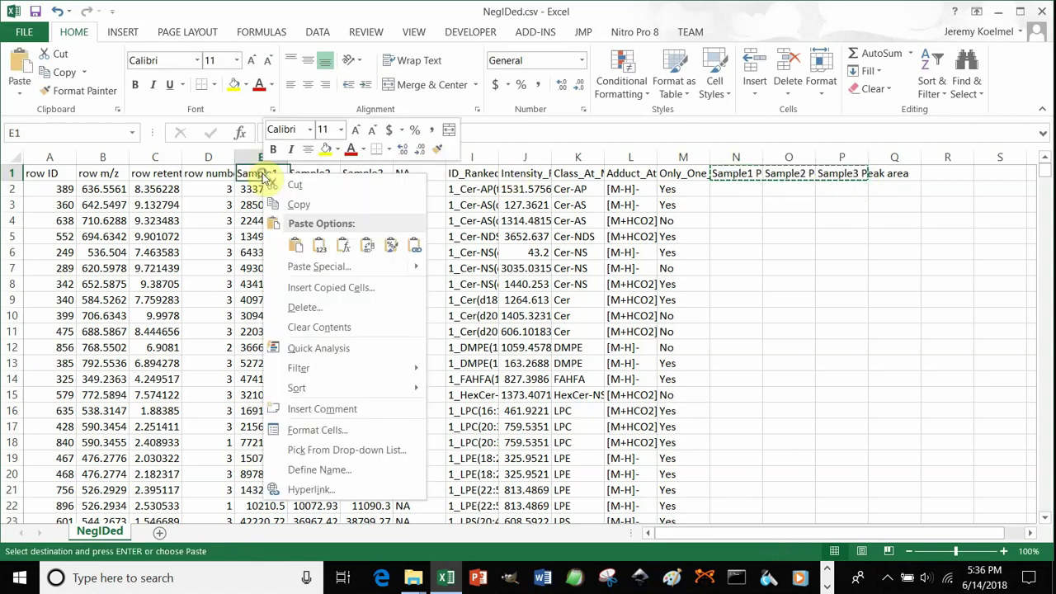
left_click(313, 266)
left_click(198, 203)
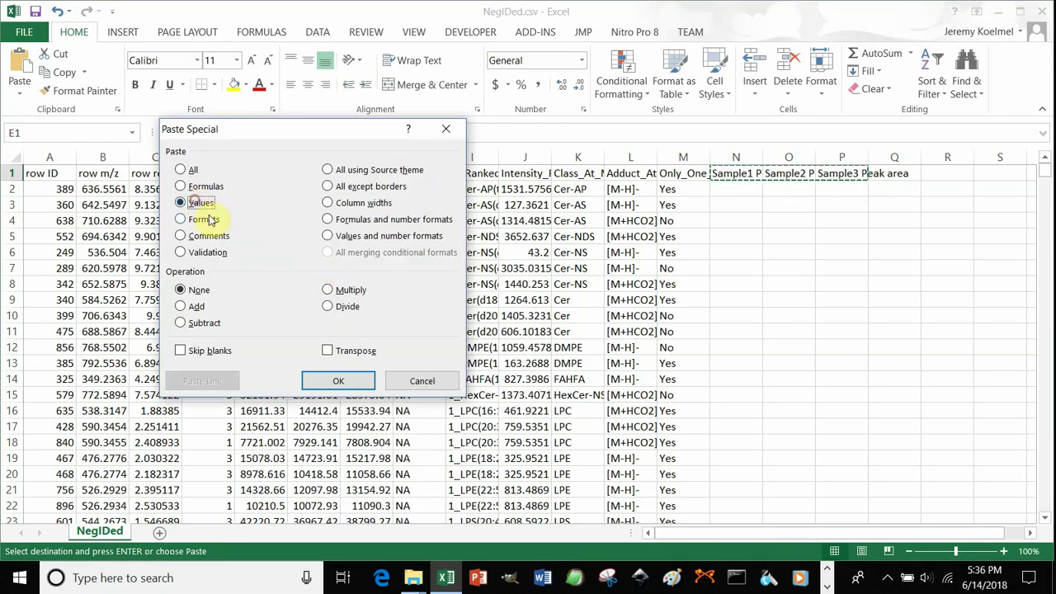
left_click(350, 378)
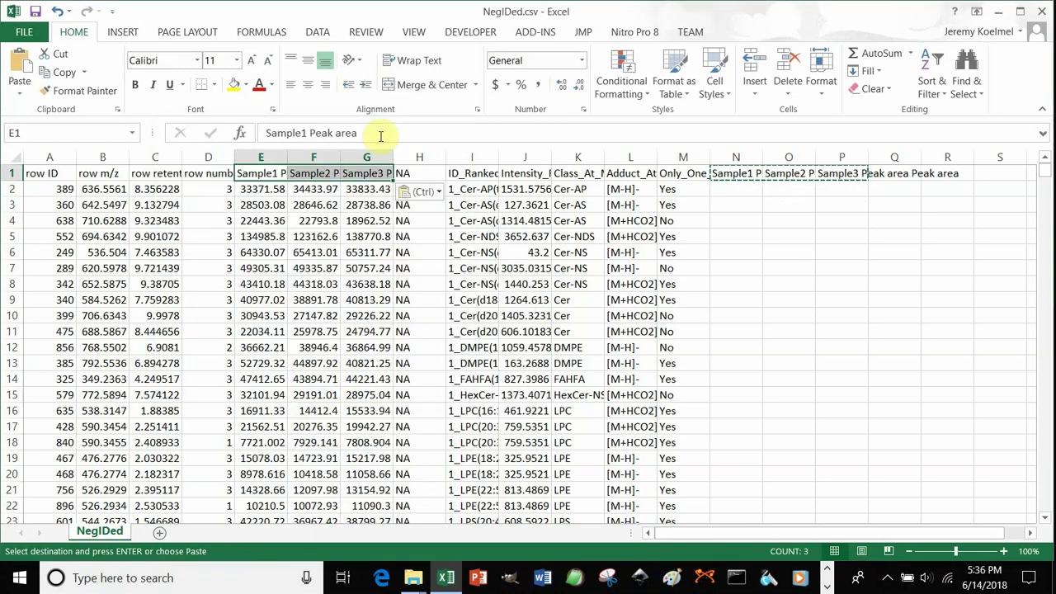
- Clear the helper formulas from columns N to P and check the three sample headers in E1:G1
left_click_drag(738, 158, 867, 163)
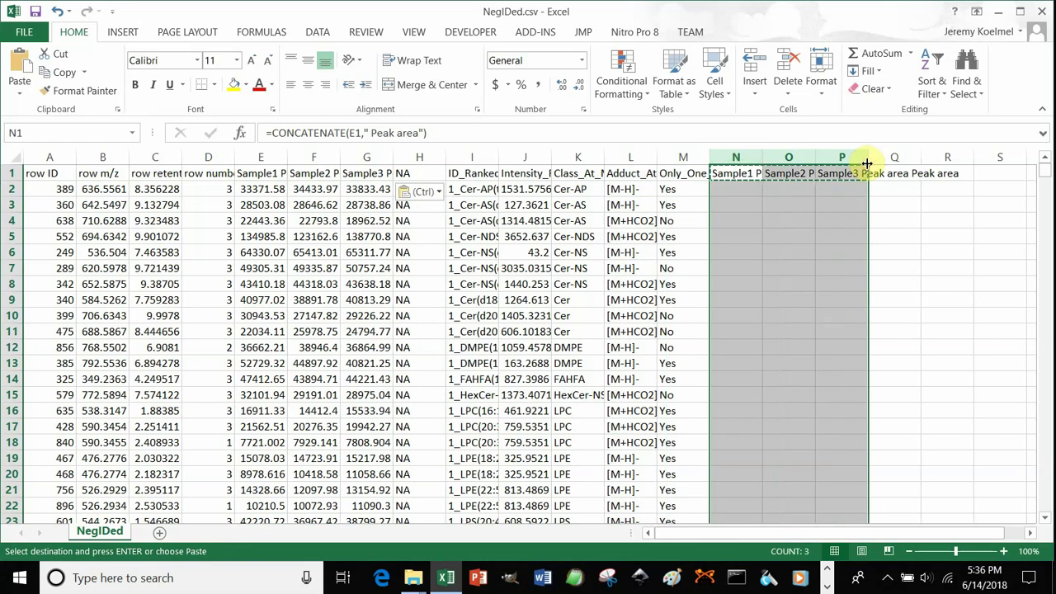
key("Delete")
left_click(355, 236)
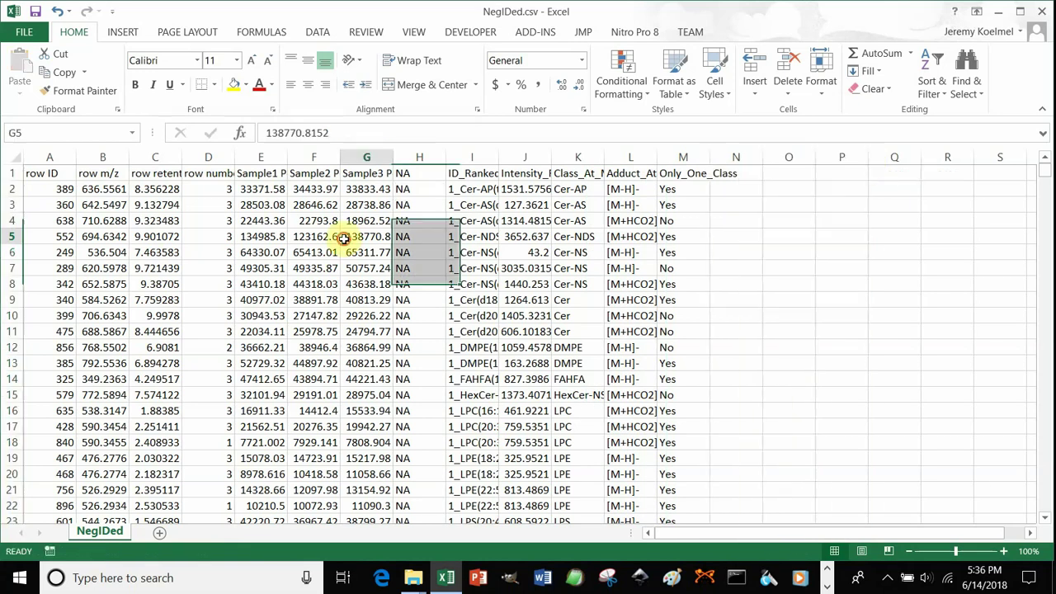
left_click(276, 171)
left_click(326, 173)
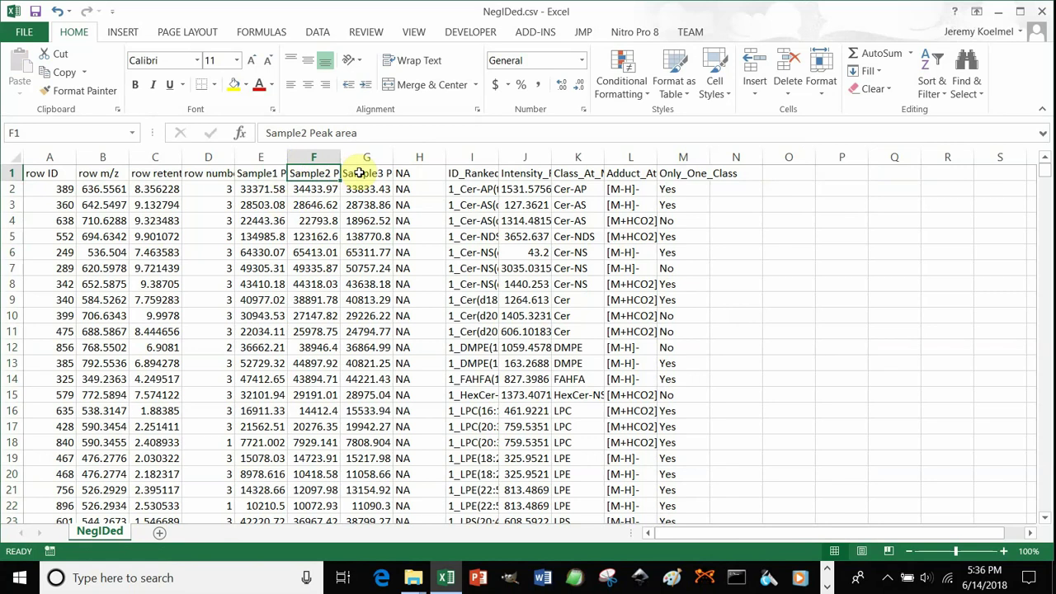
left_click(361, 174)
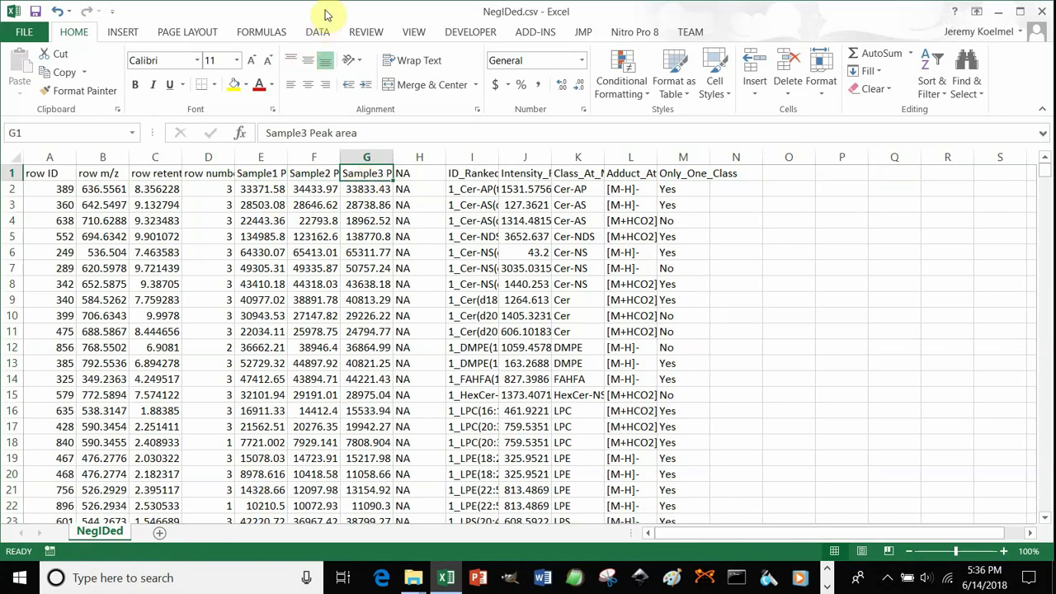
- Open PosIDed.csv from the ExampleReduceAdducts folder and place its window below the NegIDed.csv header row
left_click_drag(325, 11, 842, 52)
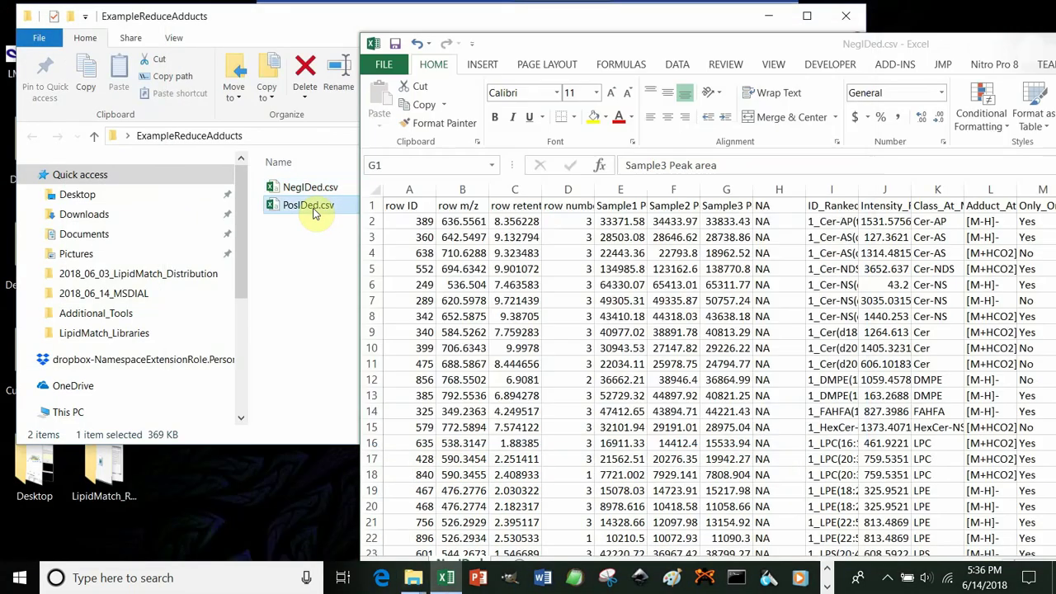
double_click(299, 207)
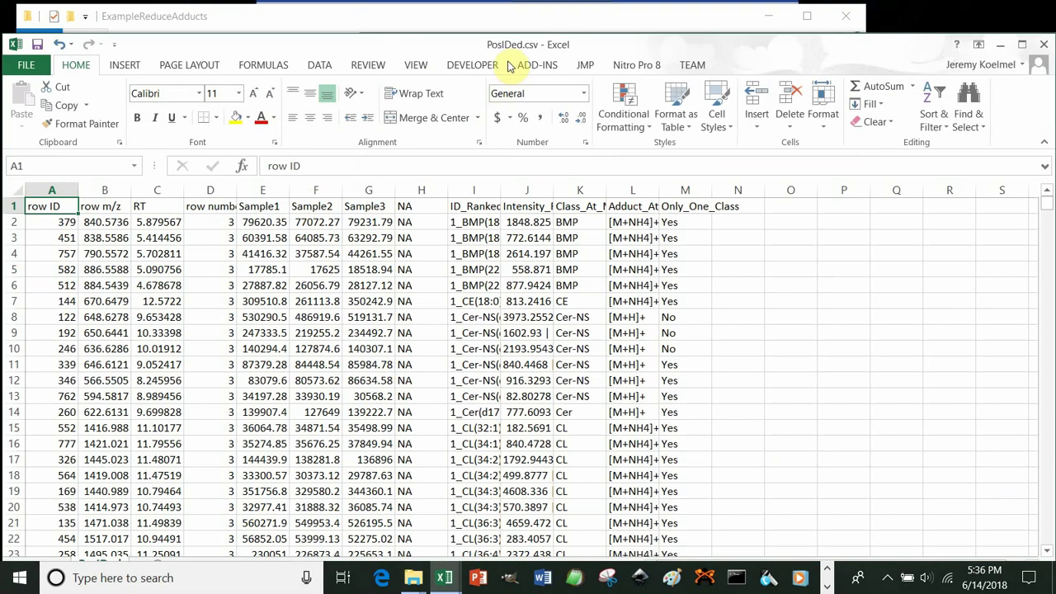
left_click_drag(511, 65, 526, 246)
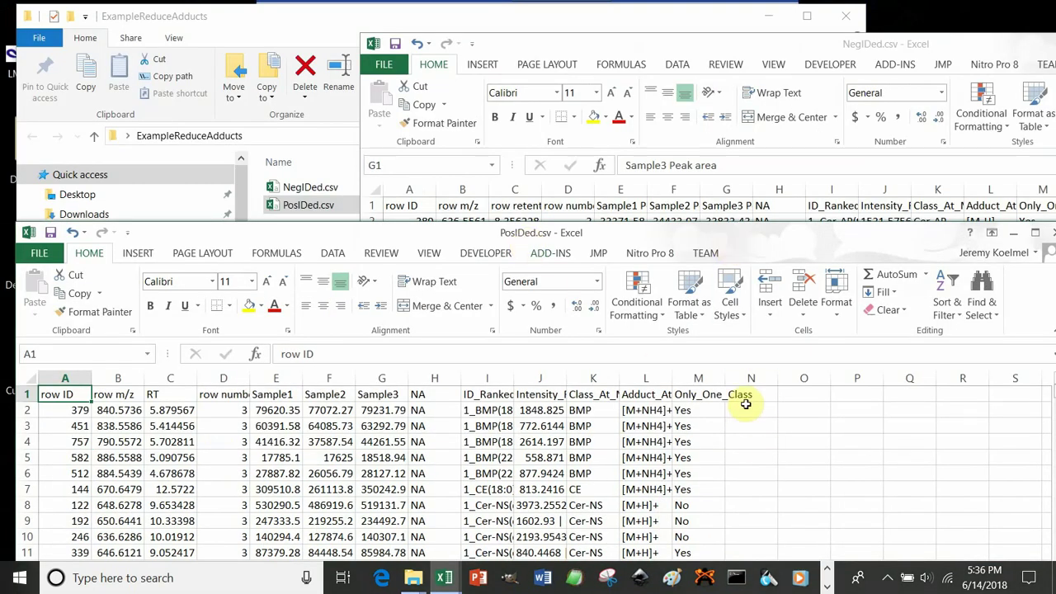
- Enter the formula =CONCATENATE(E1, " Peak area") in the empty cell O1 of PosIDed.csv
left_click(797, 395)
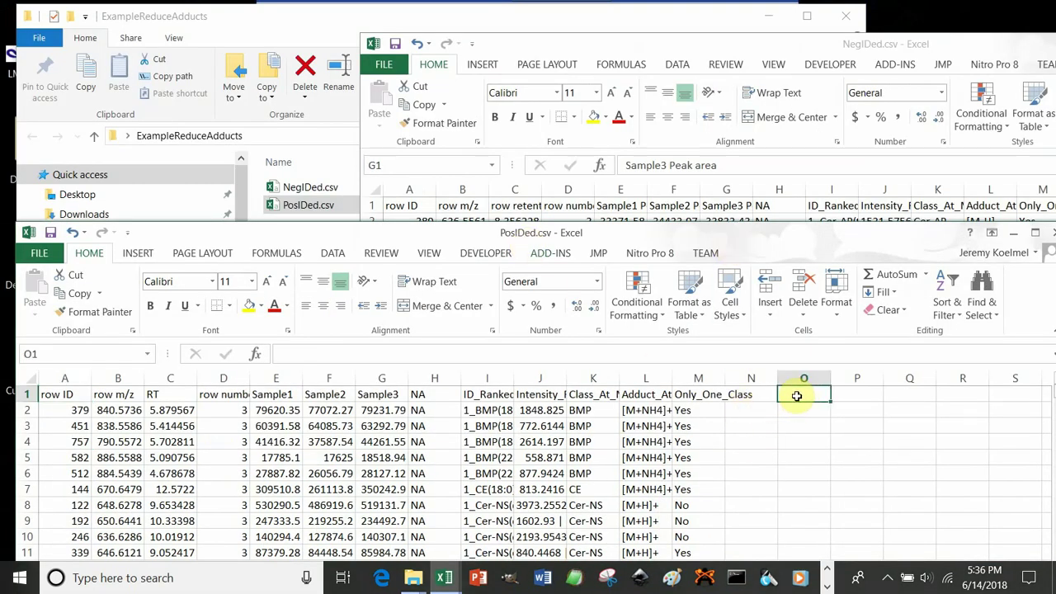
type("=concat")
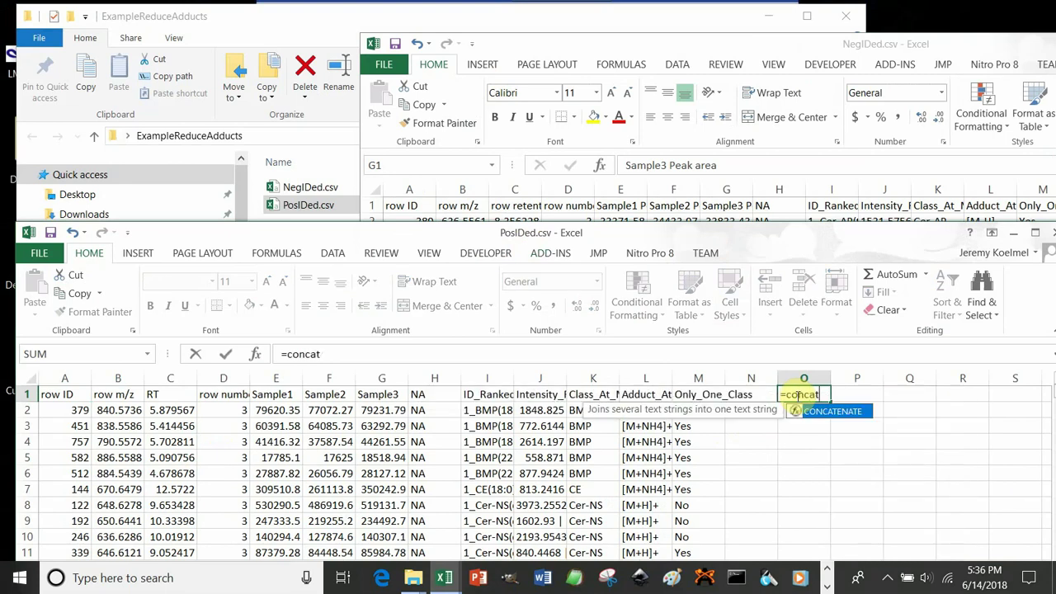
type("enate(")
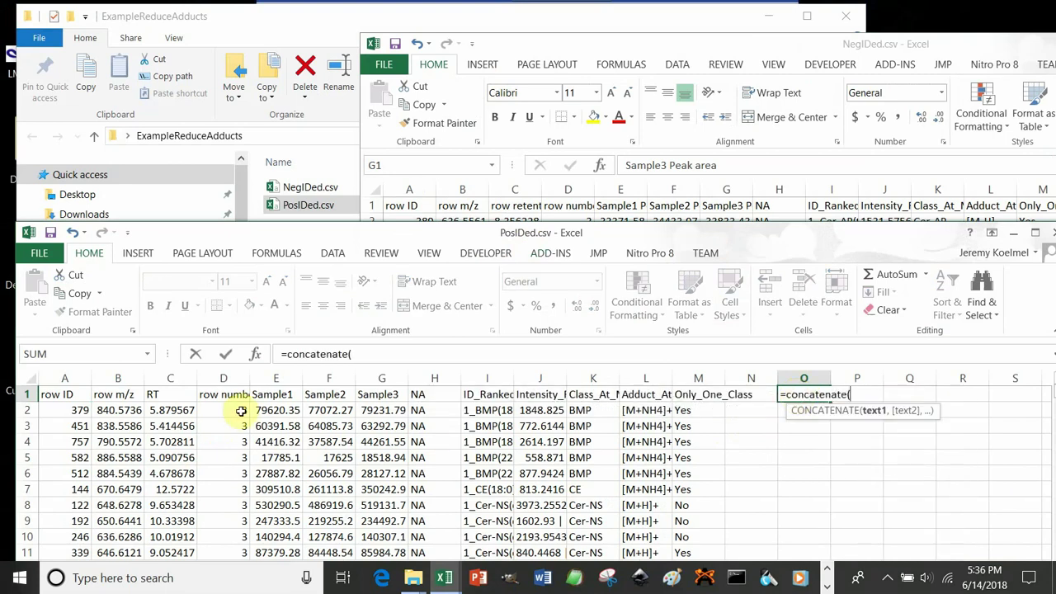
left_click(264, 396)
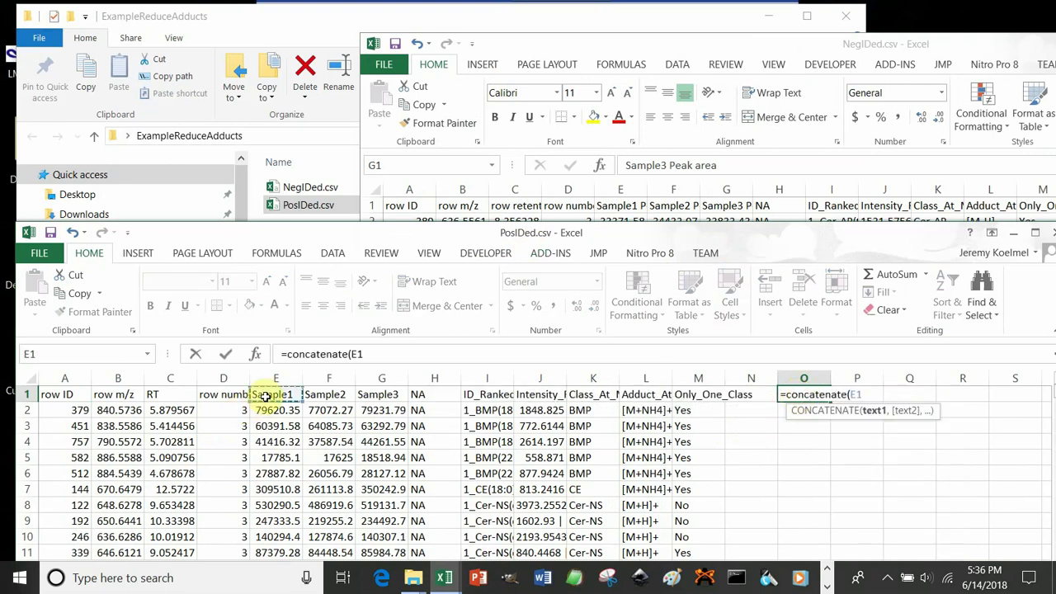
type(", \"Peak area")
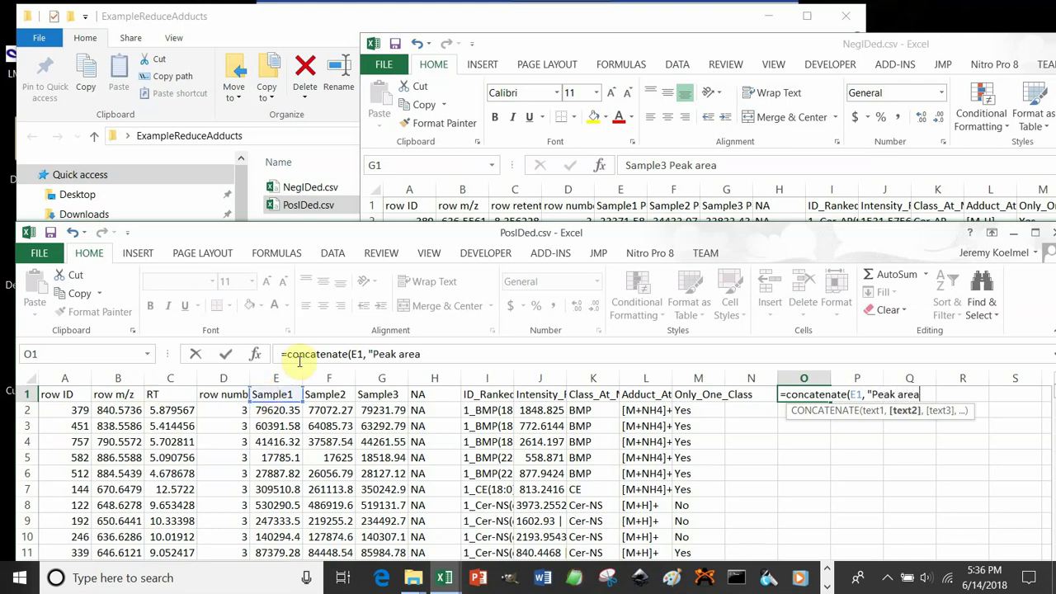
left_click(371, 353)
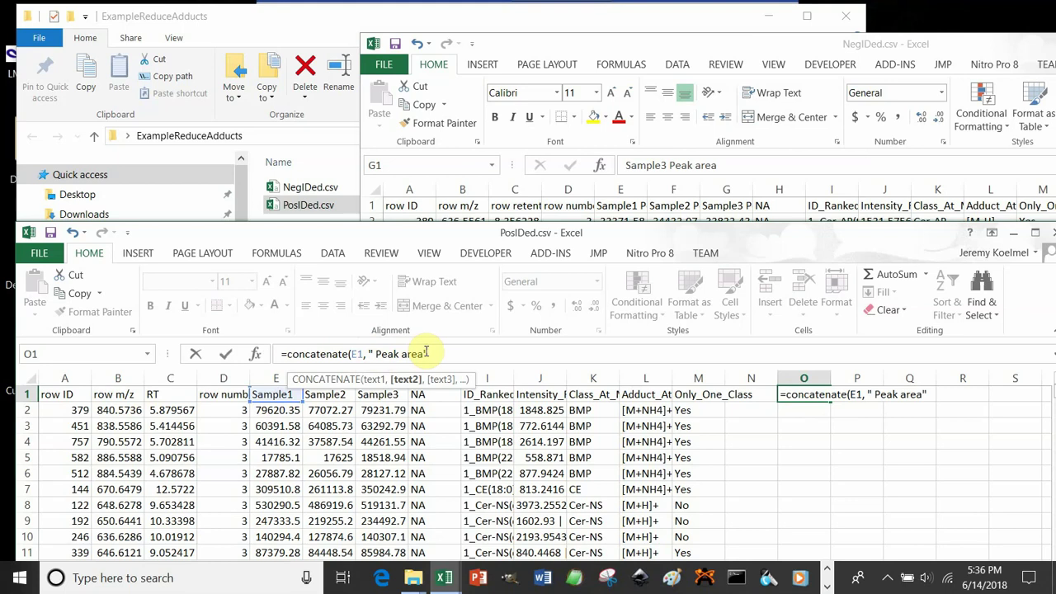
key("Return")
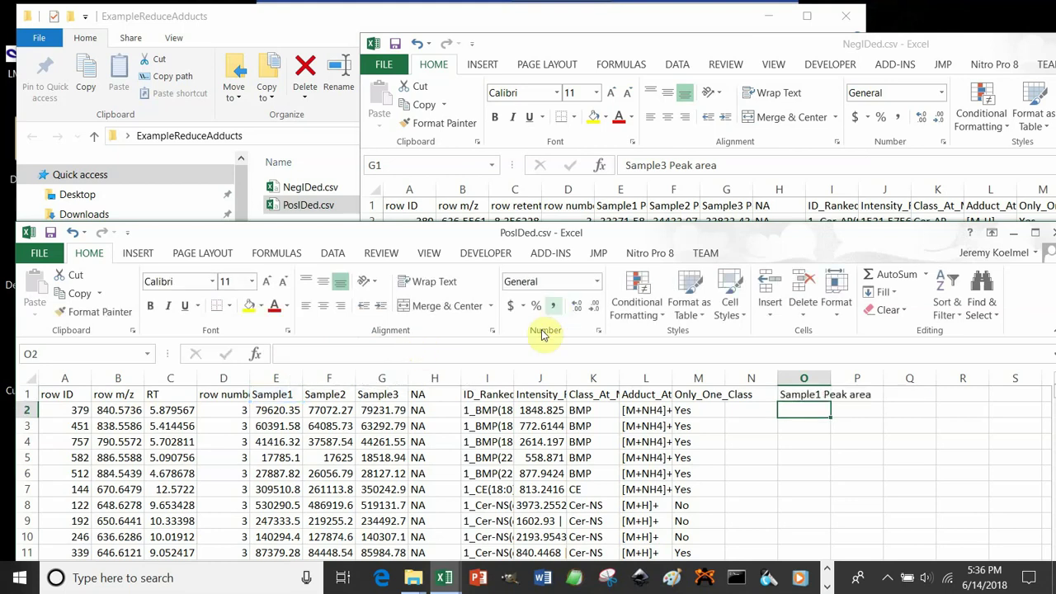
- Fill the O1 header formula across to Q1 and paste the results as values over the sample headers in E1:G1
left_click(827, 396)
left_click_drag(829, 401, 934, 398)
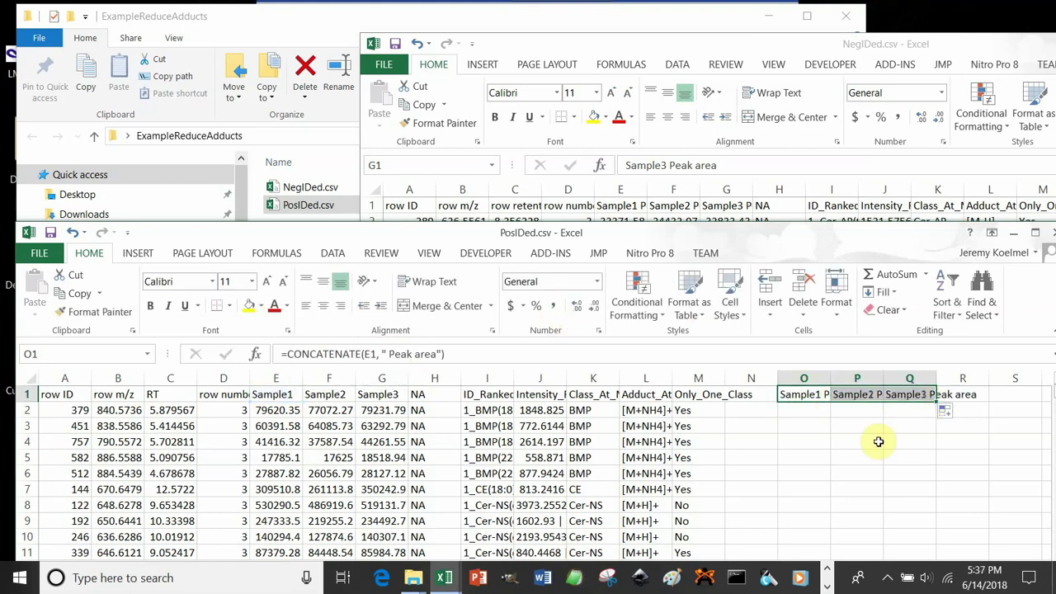
key("ctrl+c")
right_click(277, 395)
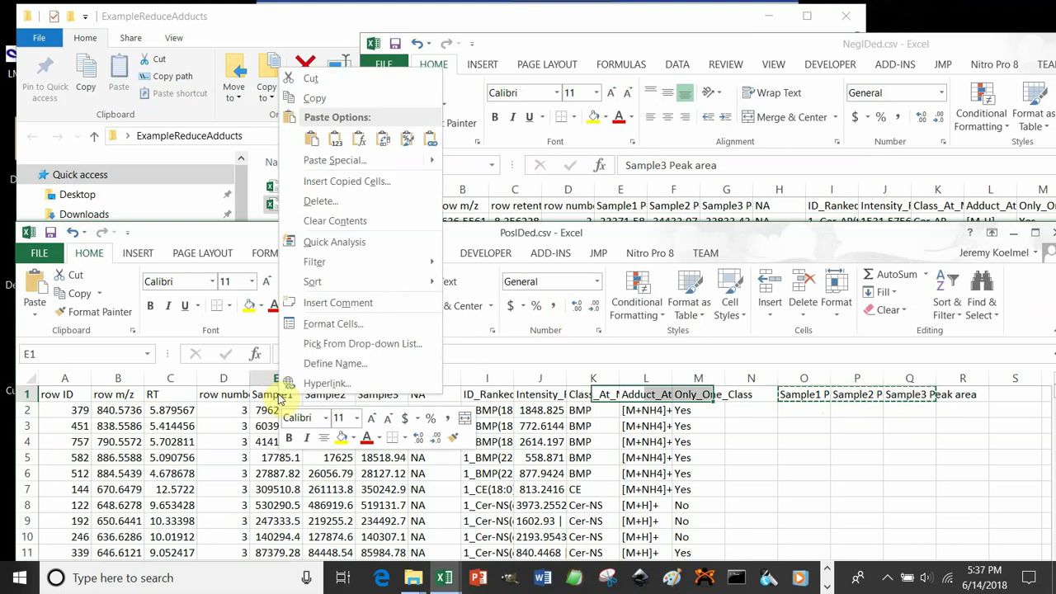
left_click(334, 160)
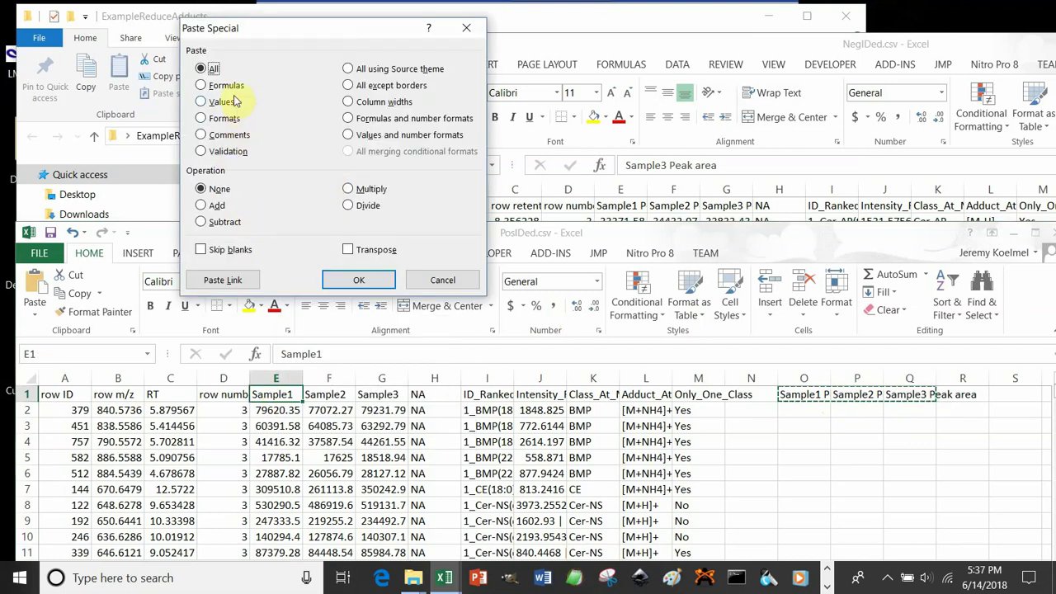
left_click(221, 103)
left_click(355, 280)
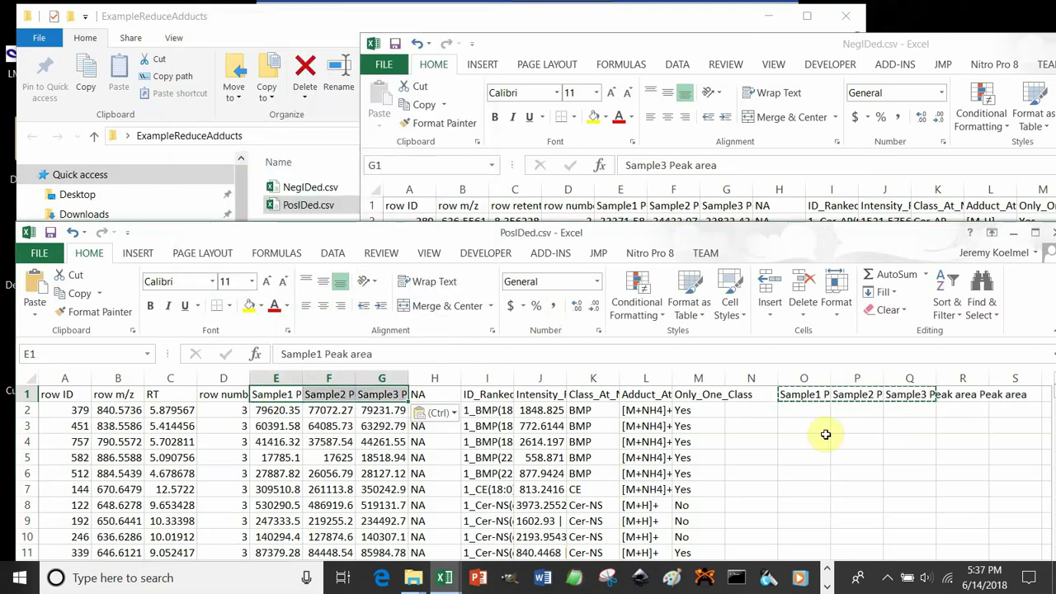
- Delete columns N to S of PosIDed.csv to remove the helper formulas
left_click(800, 421)
left_click(798, 377)
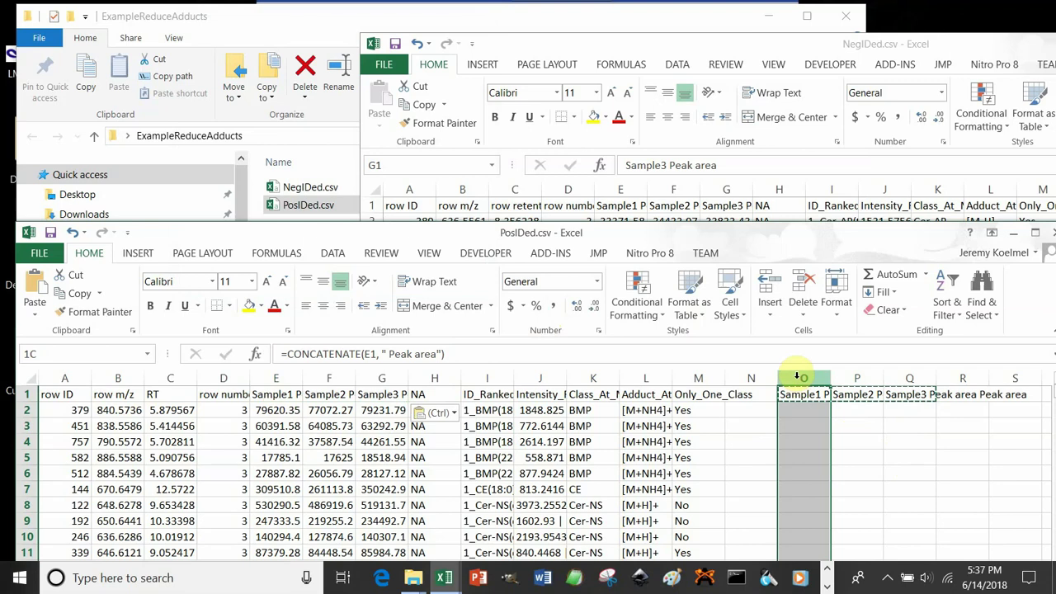
left_click_drag(745, 375, 1023, 378)
right_click(915, 423)
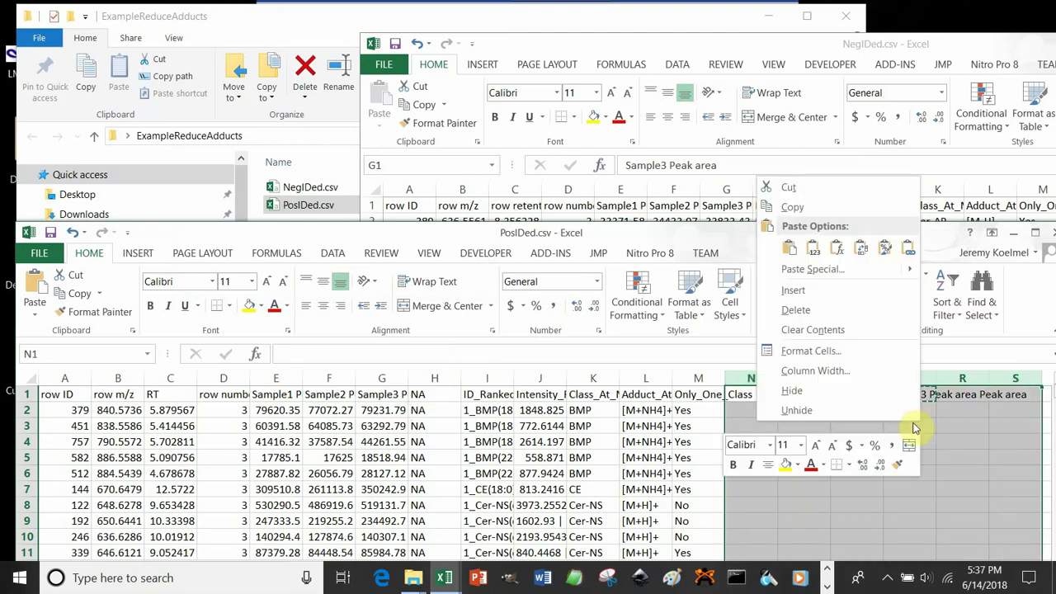
left_click(822, 314)
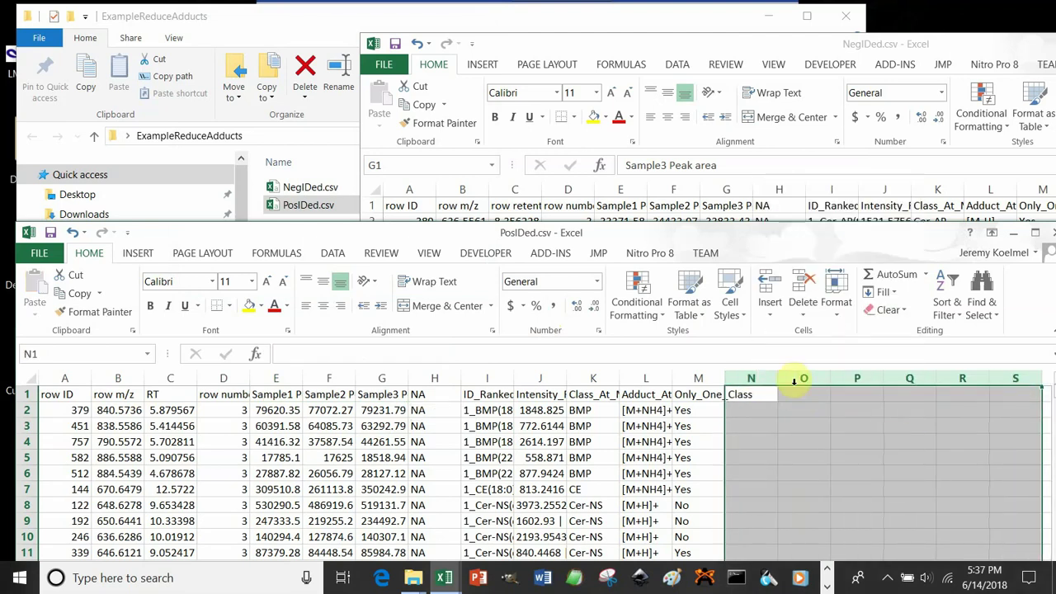
- Compare the column headers of both files and change header C1 in PosIDed.csv to "row retention time"
mouse_move(782, 47)
left_mouse_down()
mouse_move(549, 38)
mouse_move(788, 52)
left_mouse_up()
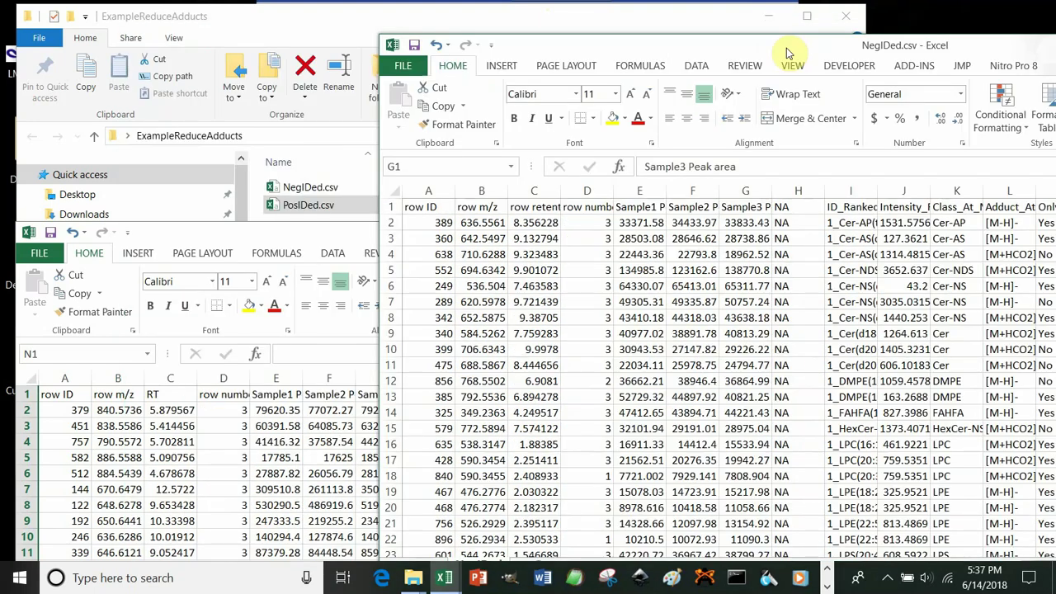
left_click_drag(277, 233, 344, 78)
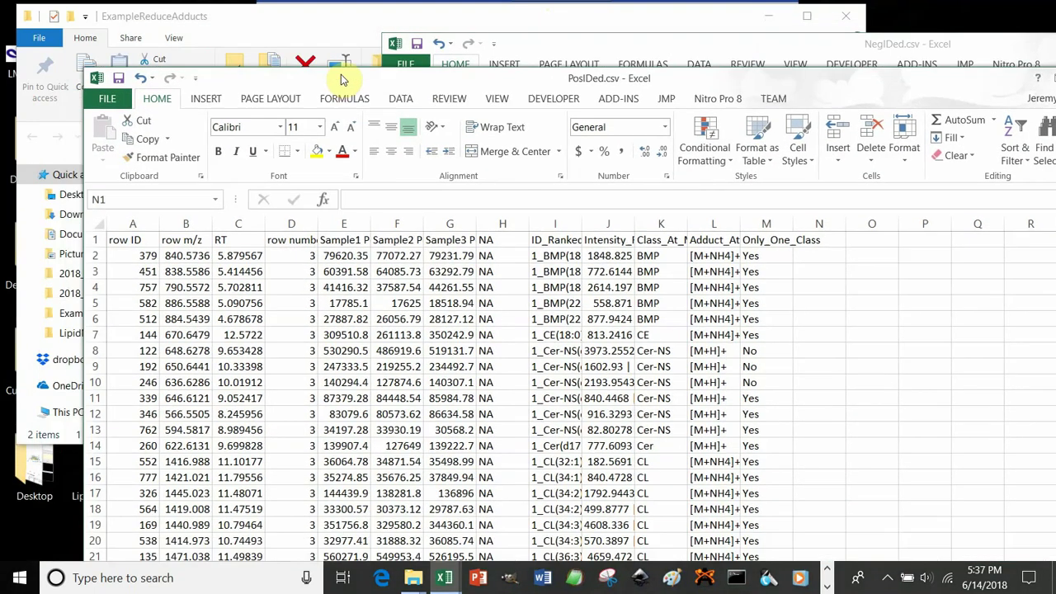
left_click_drag(747, 223, 545, 224)
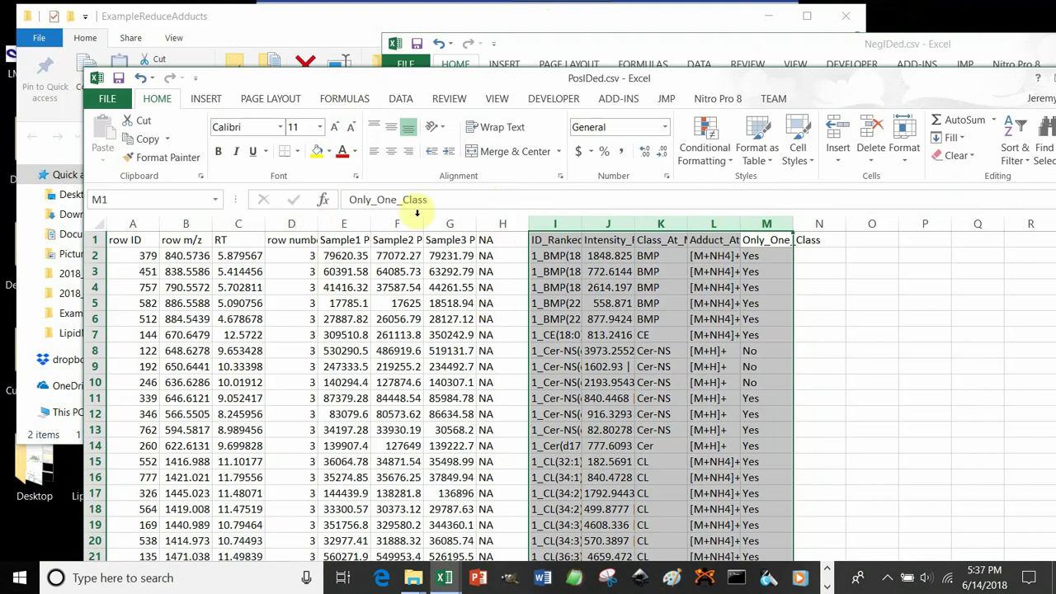
left_click(232, 239)
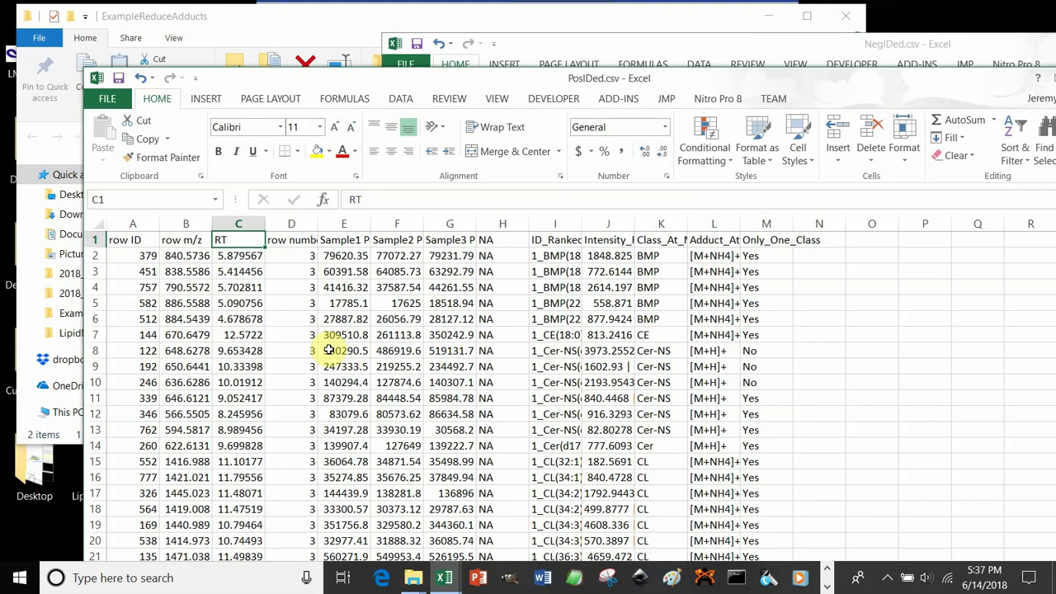
type("row")
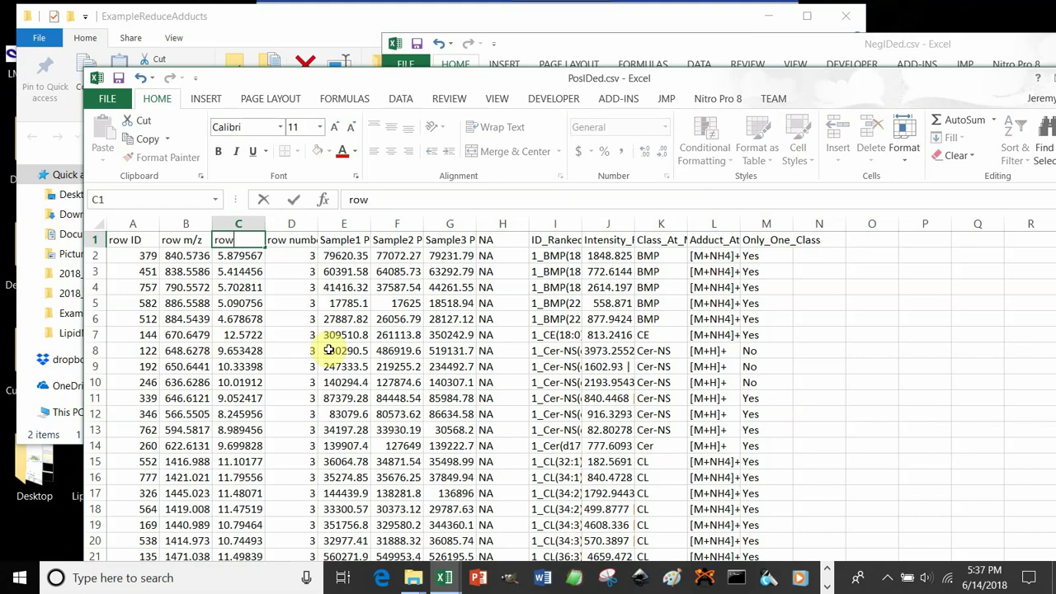
type(" retention time")
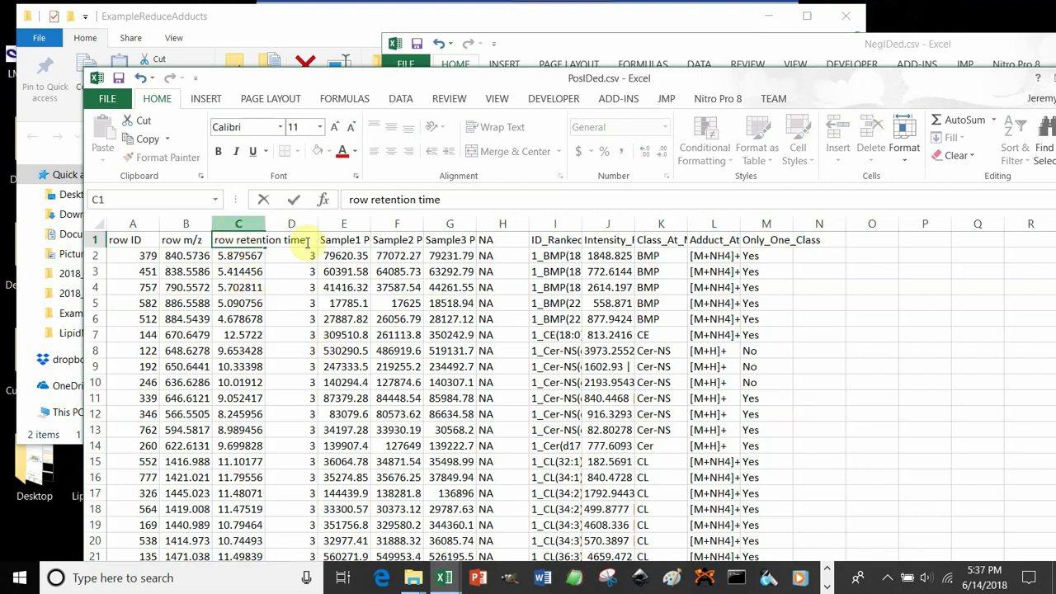
key("Return")
- Copy the "row retention time" header from PosIDed.csv over C1 in NegIDed.csv and check the other headers in row 1
left_click(233, 239)
key("ctrl+c")
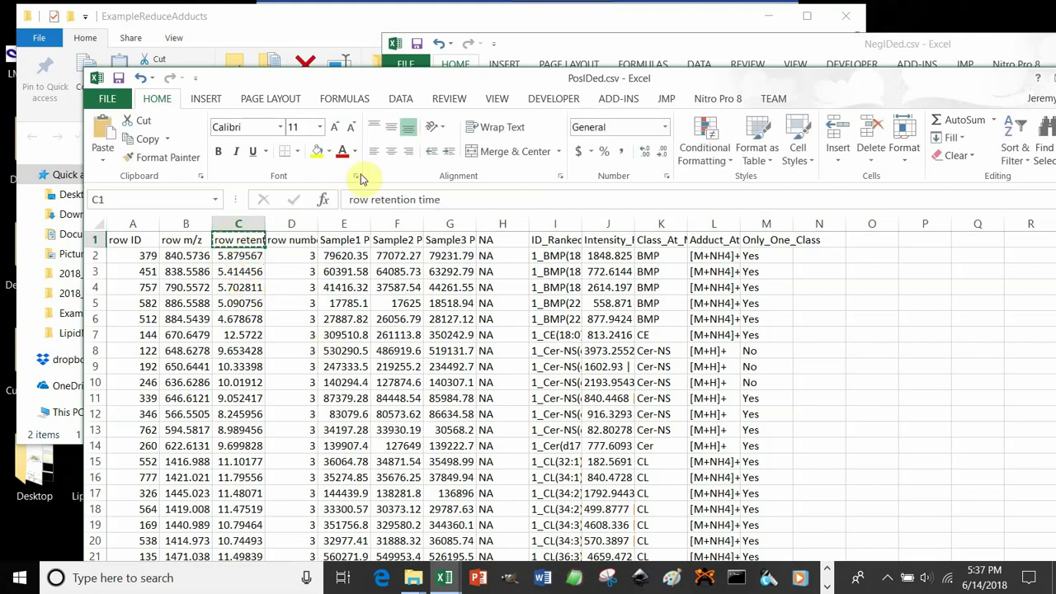
left_click(549, 45)
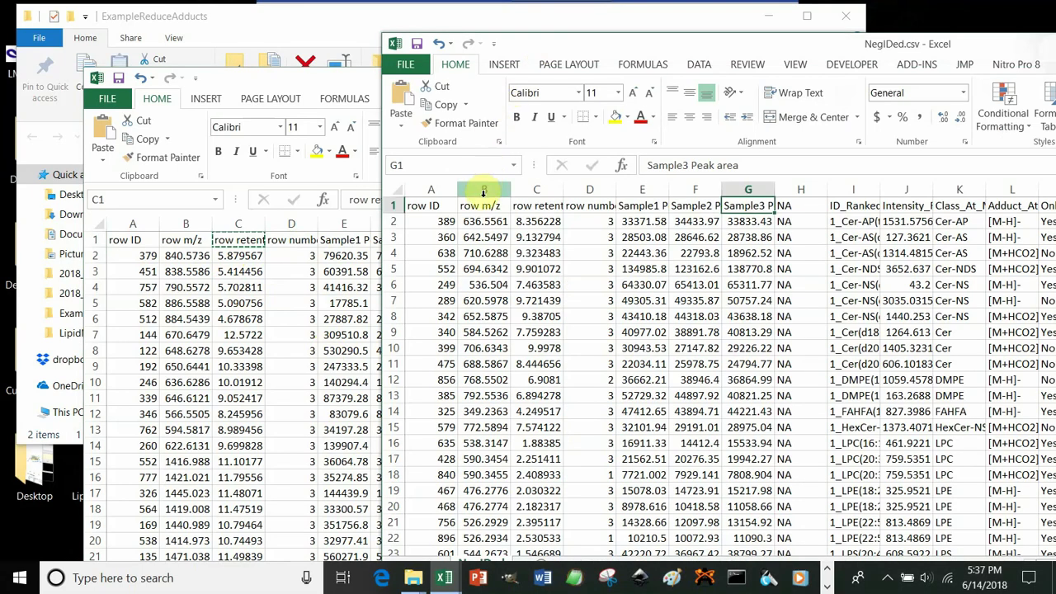
left_click(537, 205)
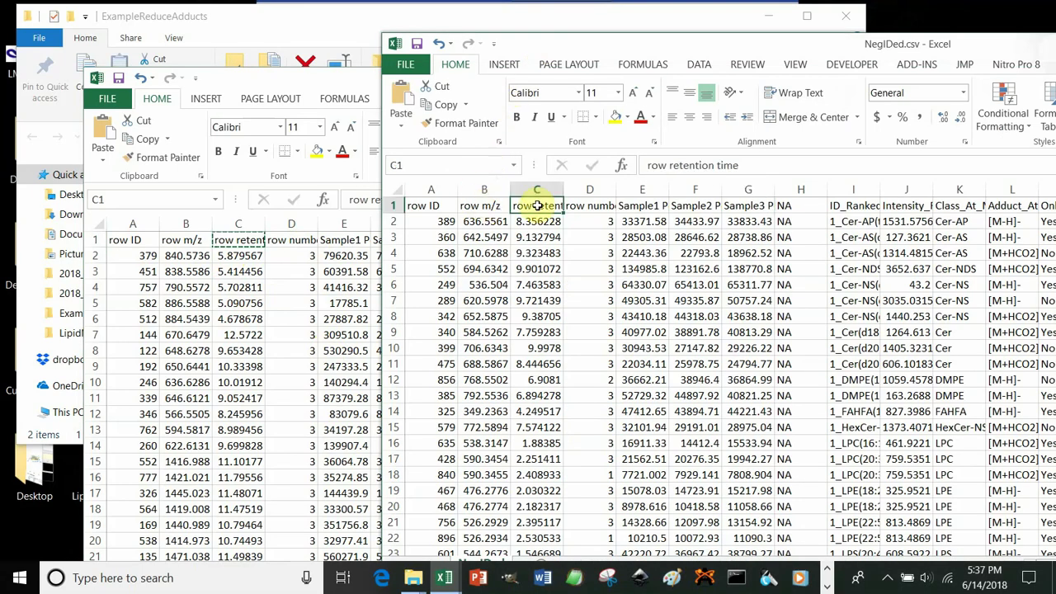
left_click_drag(832, 48, 567, 77)
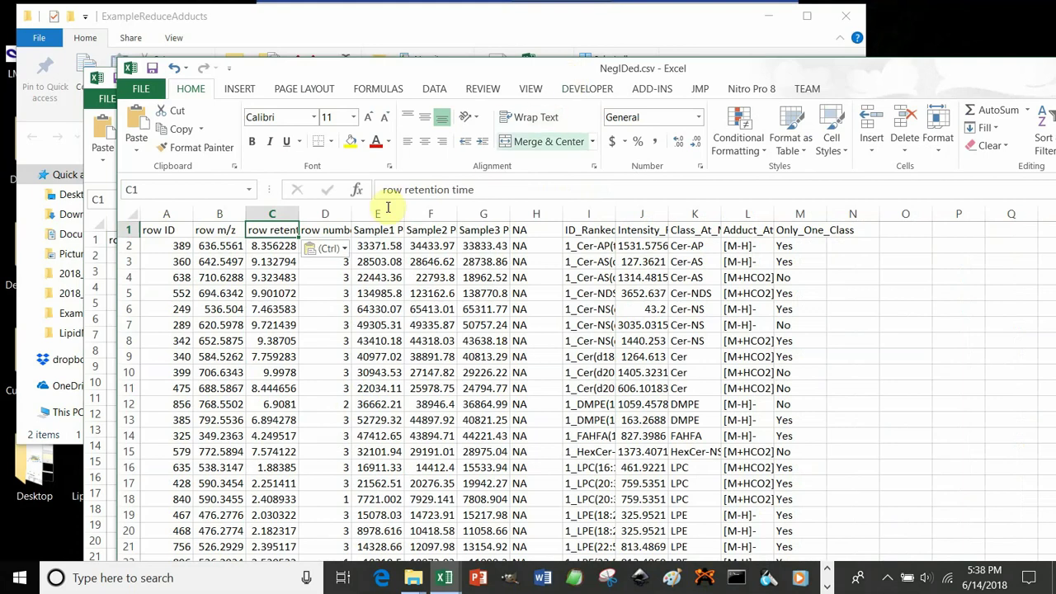
left_click(341, 232)
left_click(525, 224)
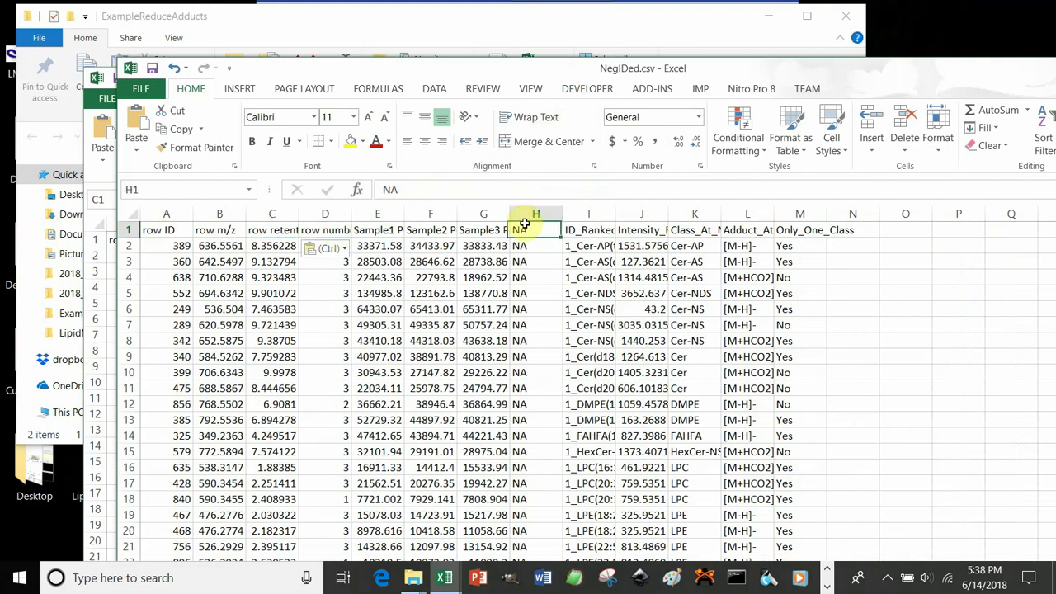
left_click(269, 231)
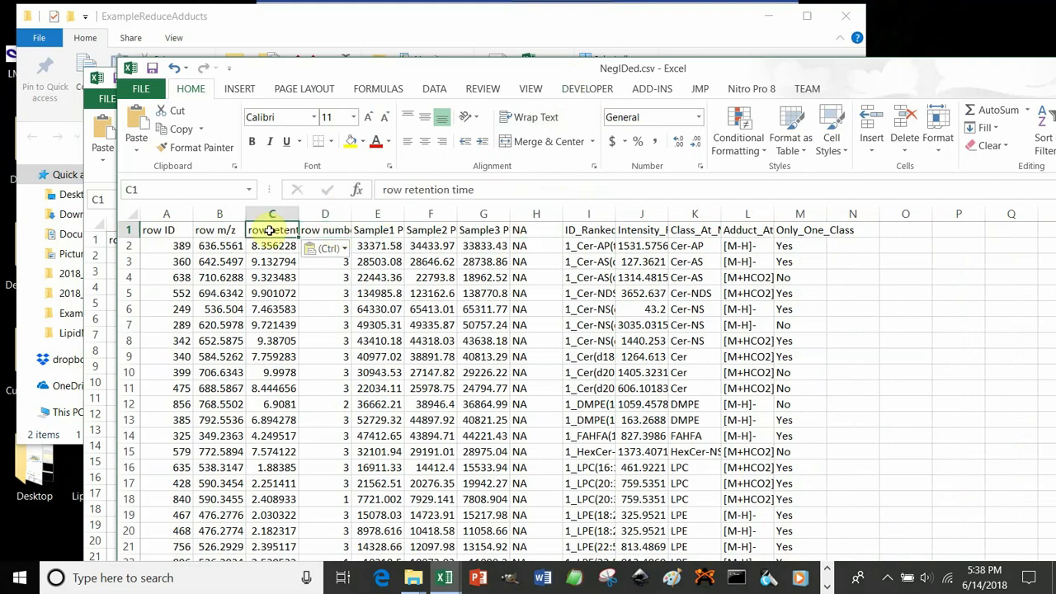
left_click(378, 230)
left_click(467, 230)
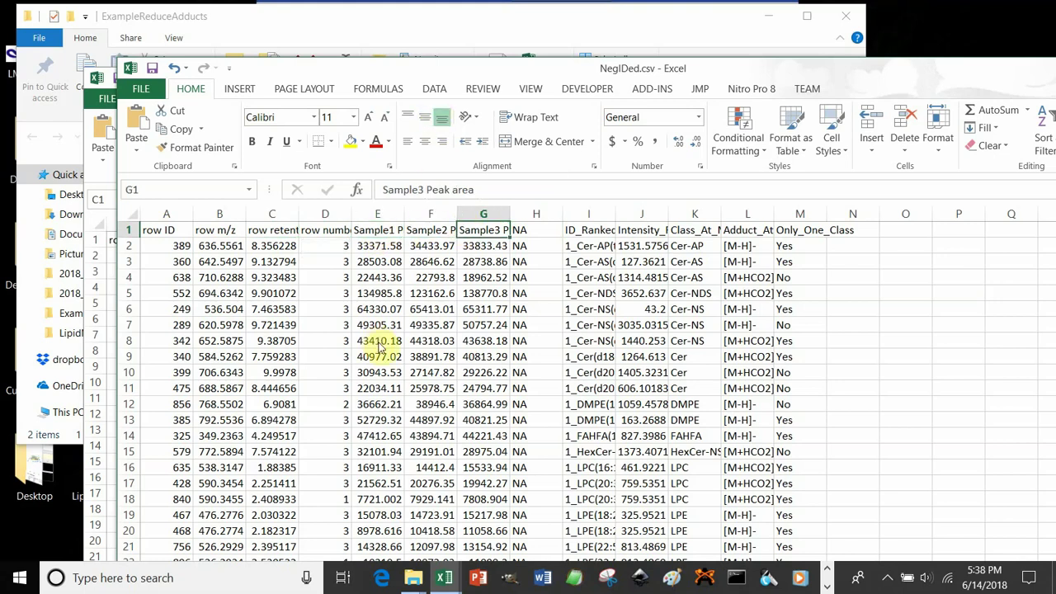
- Save NegIDed.csv keeping the CSV format, and close it without saving again
key("ctrl+s")
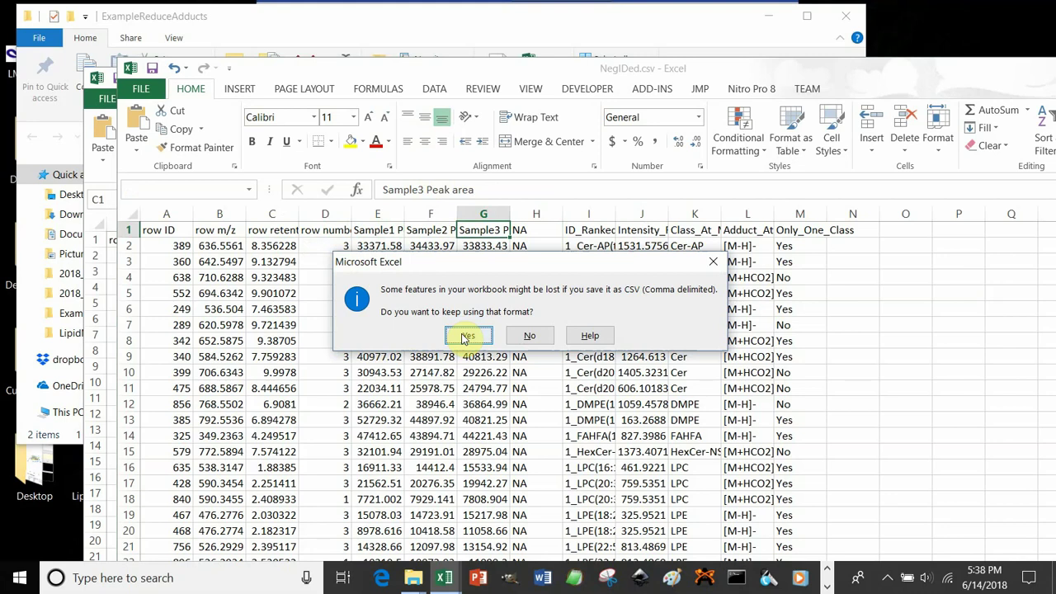
left_click(467, 336)
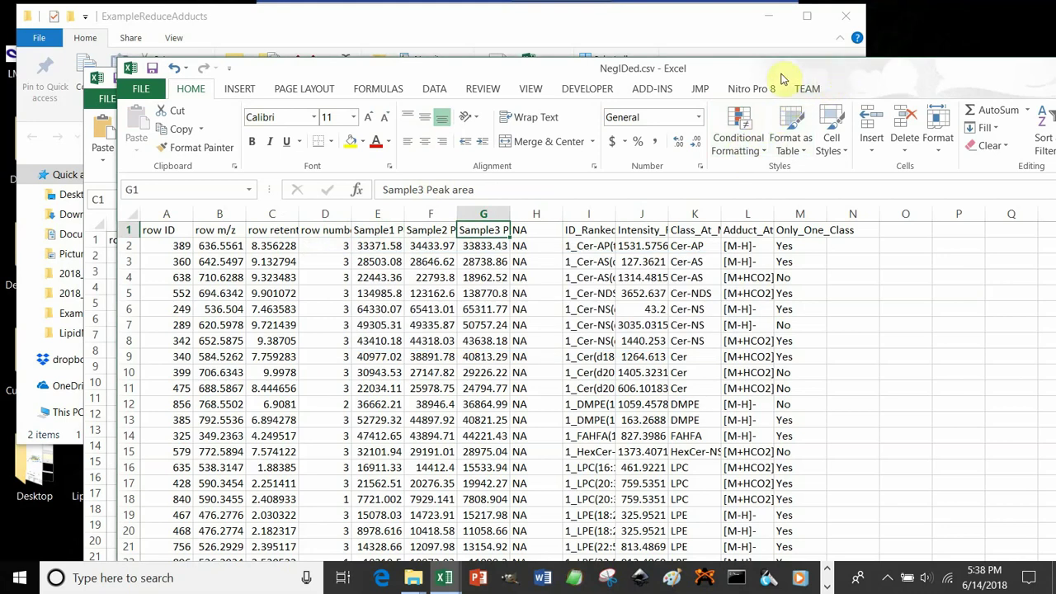
left_click_drag(833, 82, 179, 36)
key("alt+F4")
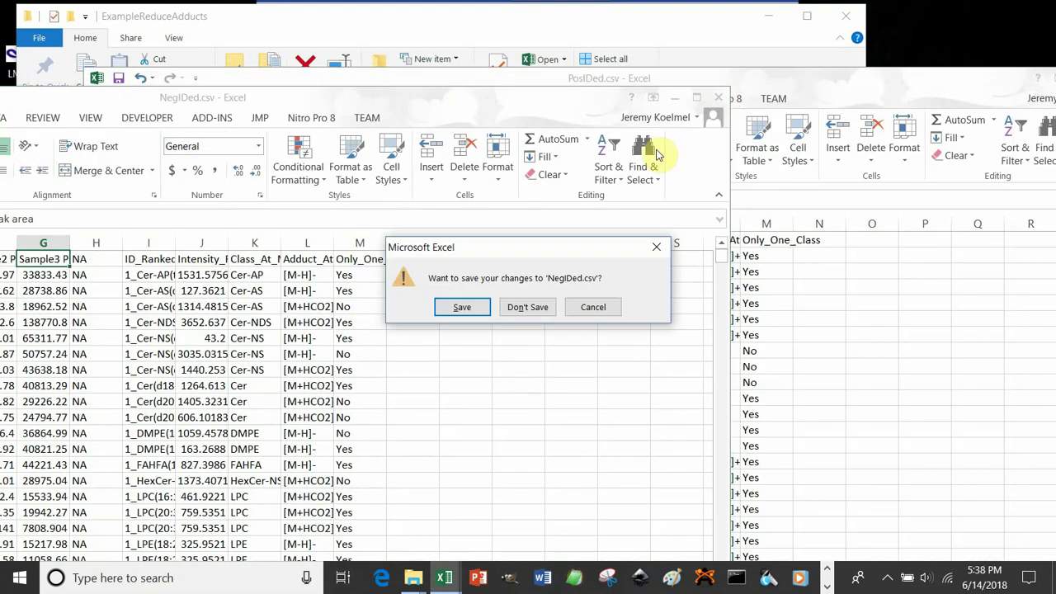
left_click(538, 309)
- Save PosIDed.csv and close its window
left_click_drag(614, 84, 442, 90)
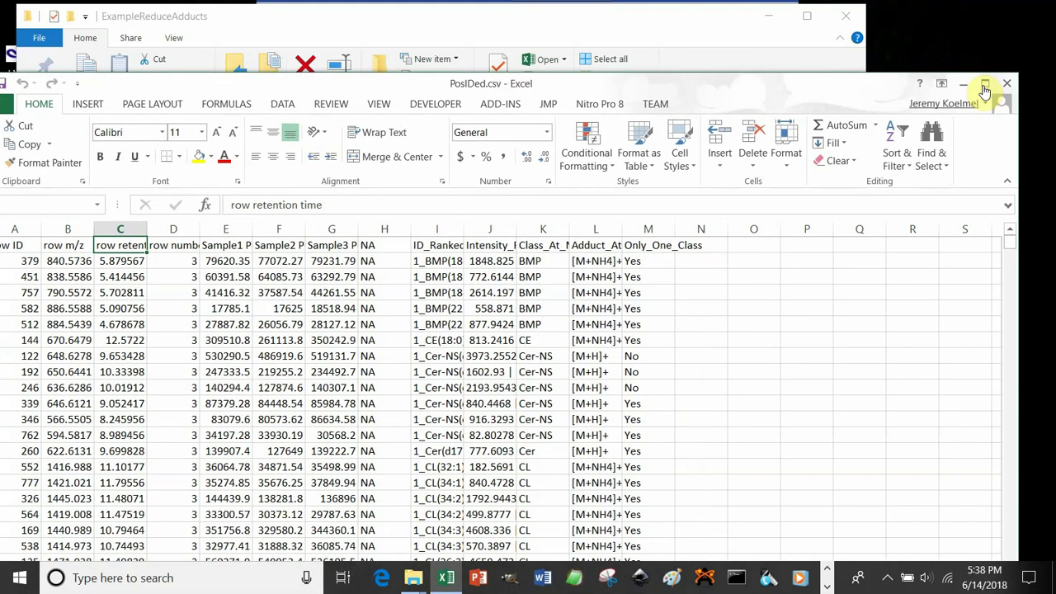
key("alt+F4")
left_click(530, 309)
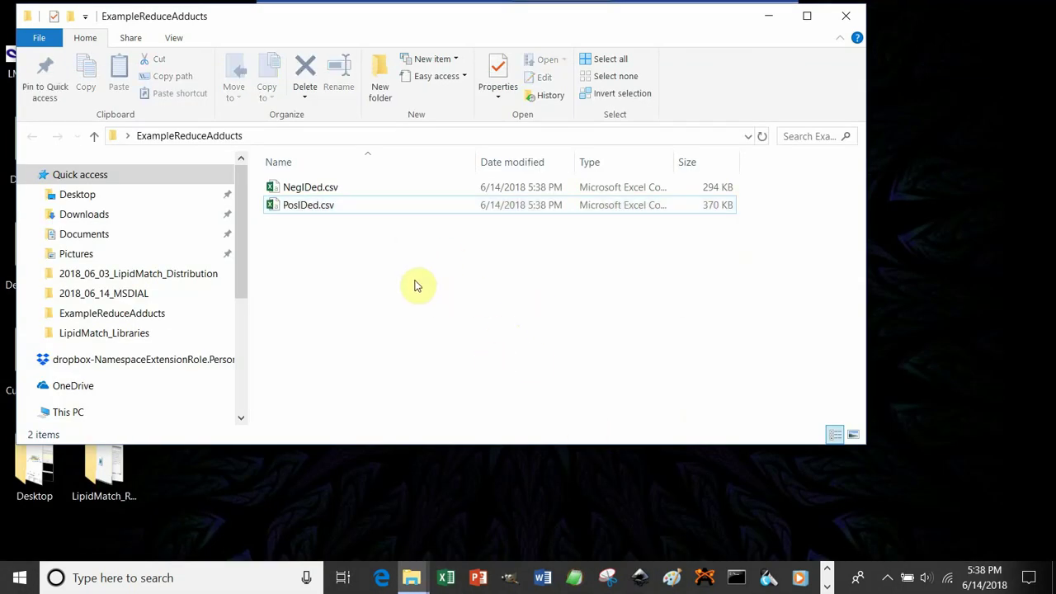
- Switch to the 2018_06_03_LipidMatch_Distribution folder in File Explorer and open its Additional_Tools subfolder
left_click(412, 580)
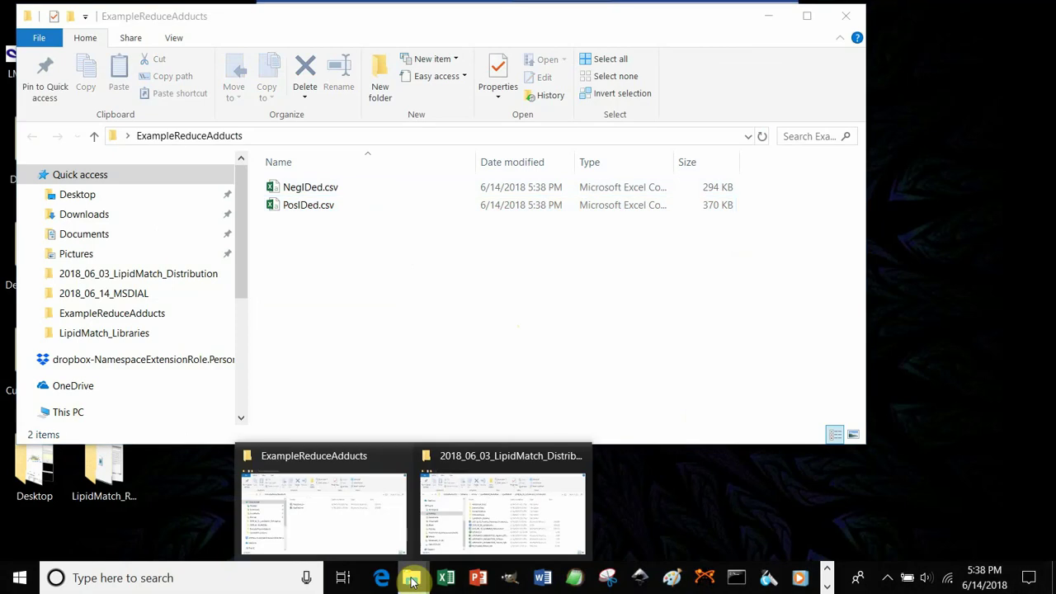
left_click(471, 528)
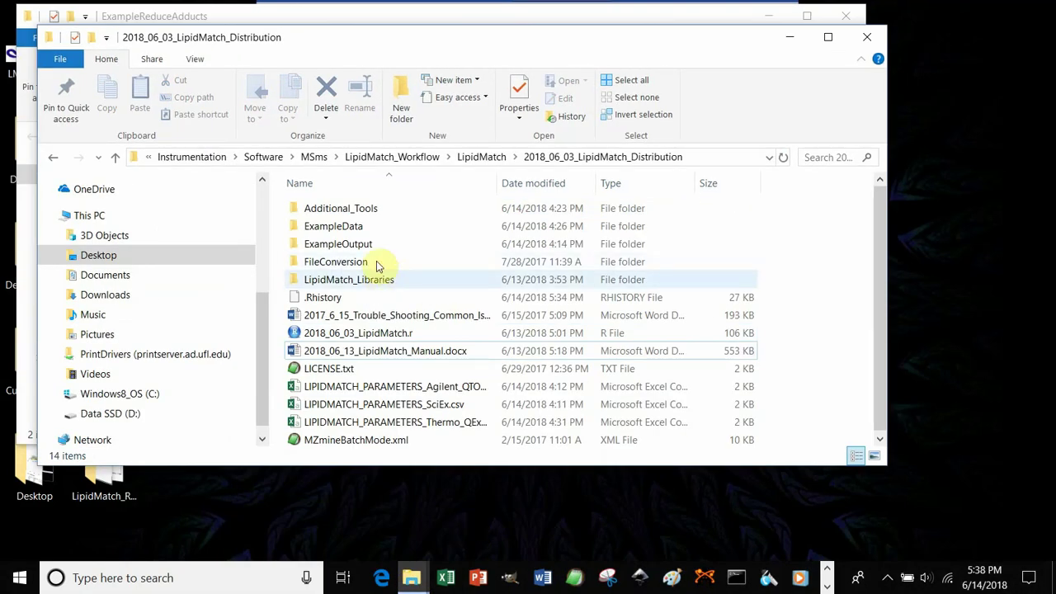
left_click(369, 212)
double_click(385, 212)
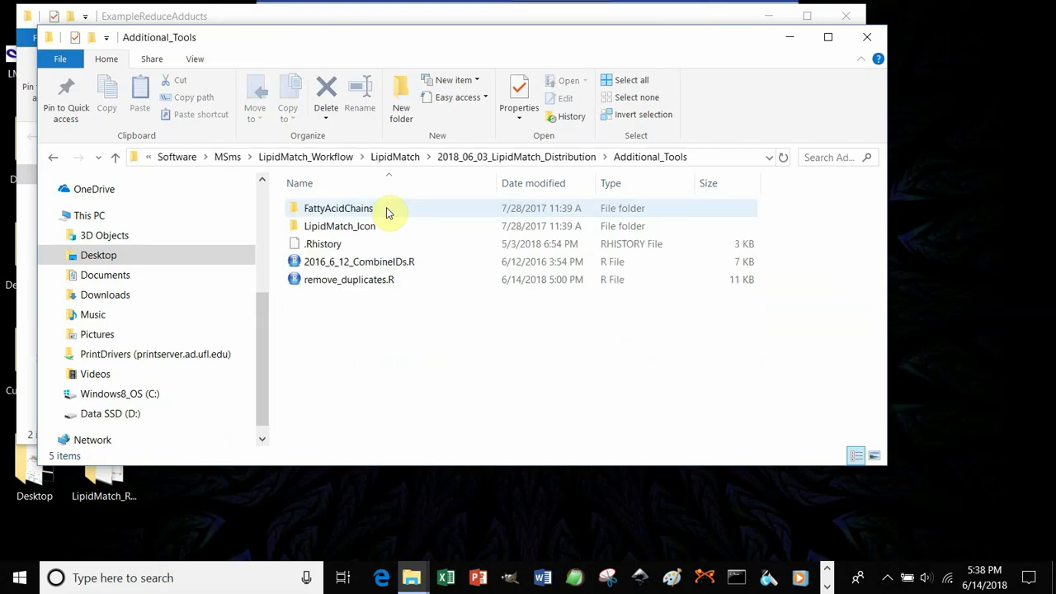
- Open remove_duplicates.R from Additional_Tools in RStudio and go to the row_start setting in its Running section
double_click(382, 285)
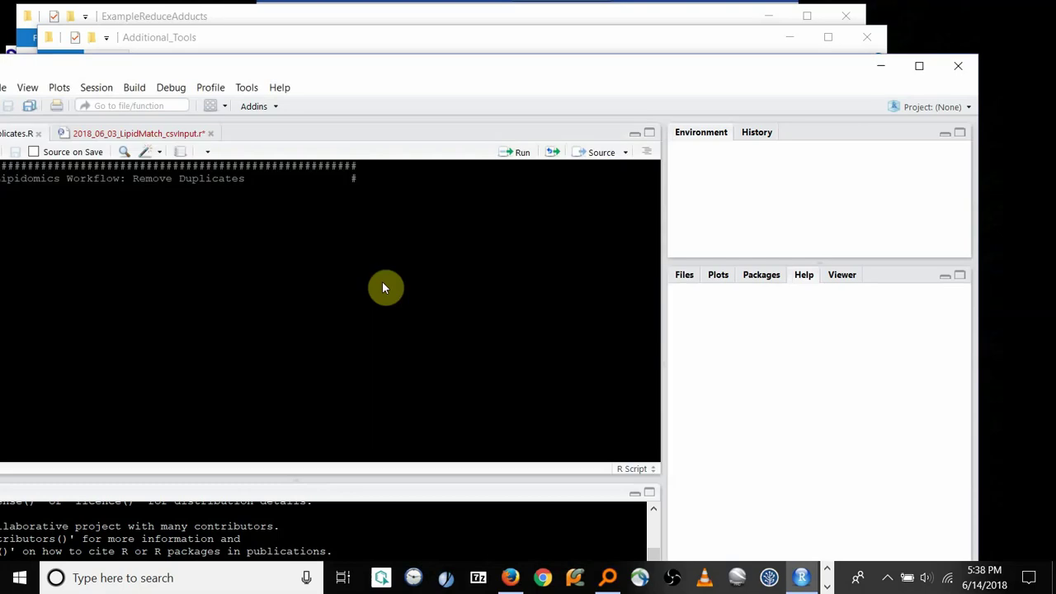
left_click_drag(141, 66, 393, 43)
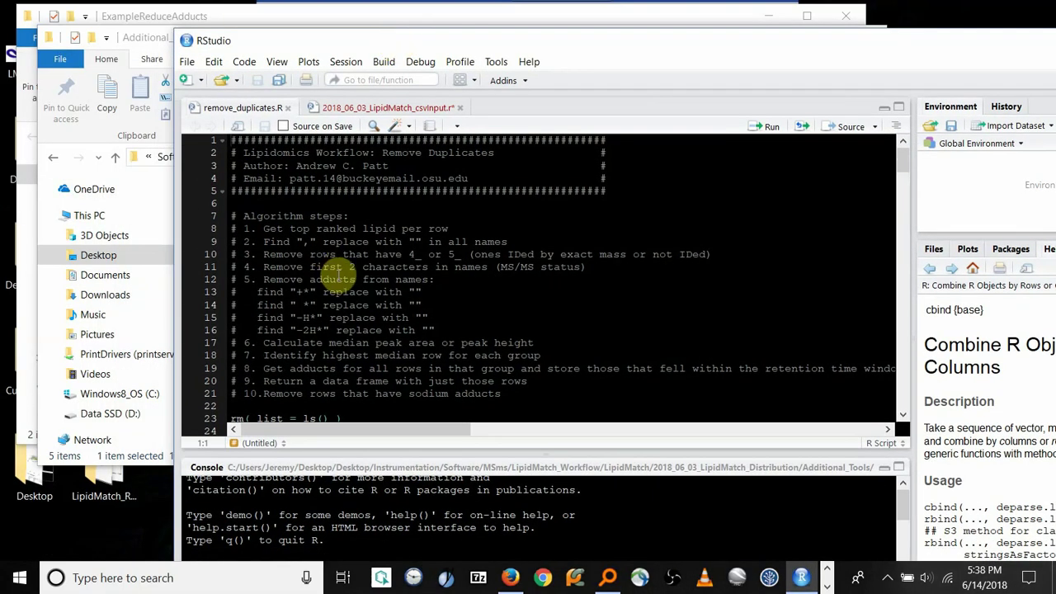
scroll(334, 273, "down", 5)
scroll(339, 275, "up", 5)
scroll(339, 275, "down", 15)
scroll(340, 270, "down", 20)
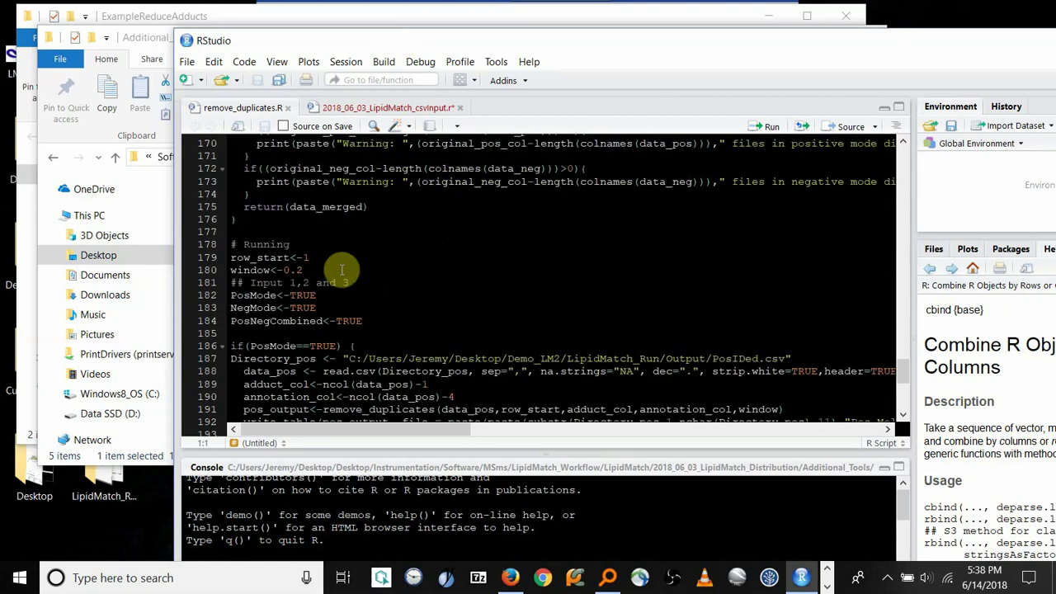
left_click(323, 257)
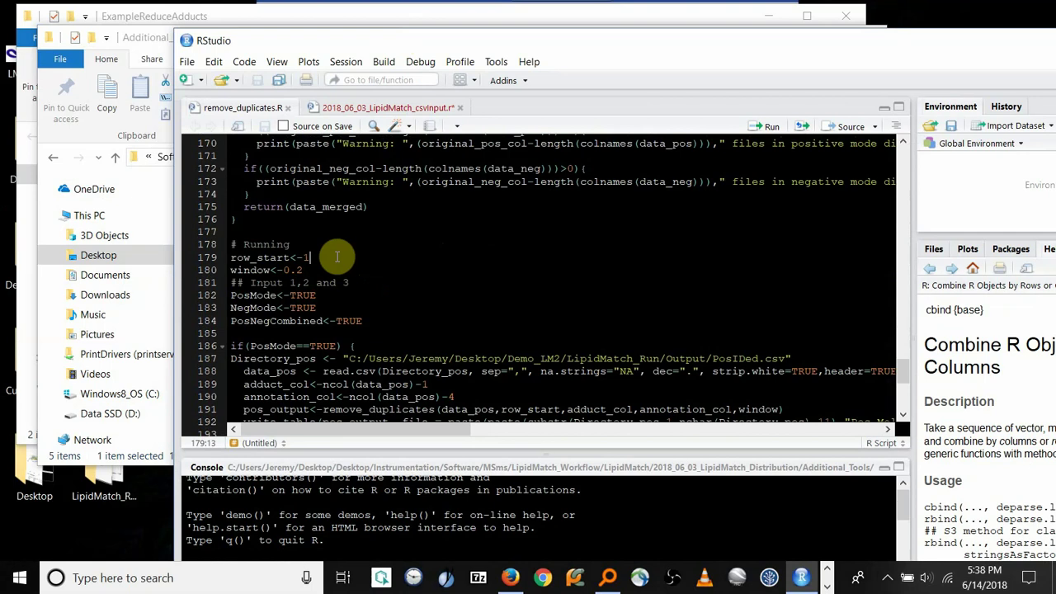
- Close the Additional_Tools folder window, open NegIDed.csv from ExampleReduceAdducts, and check where its first data row starts
left_click(150, 37)
left_click(867, 37)
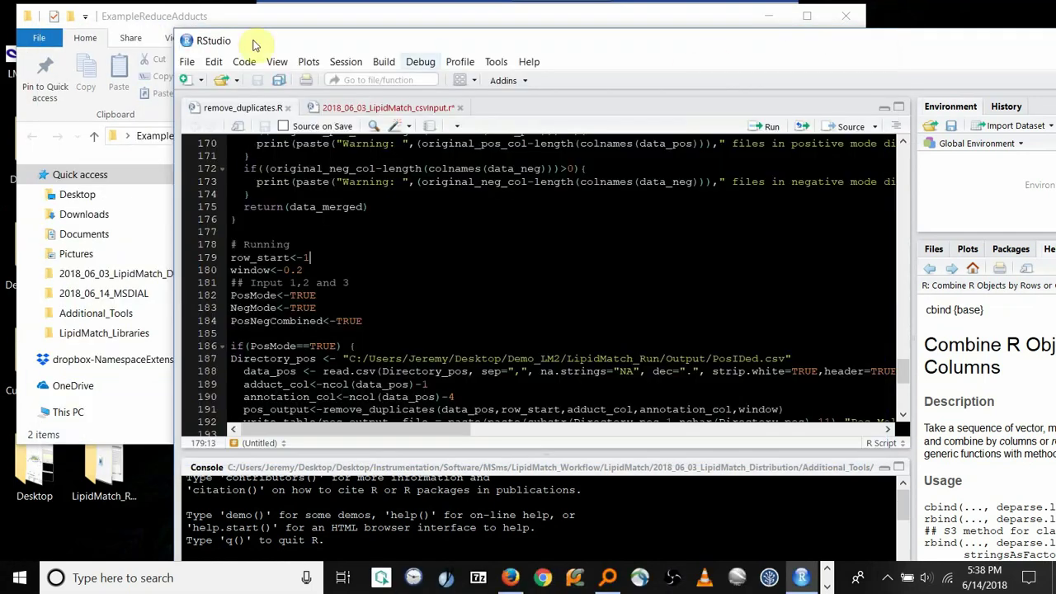
left_click(161, 15)
left_click(334, 192)
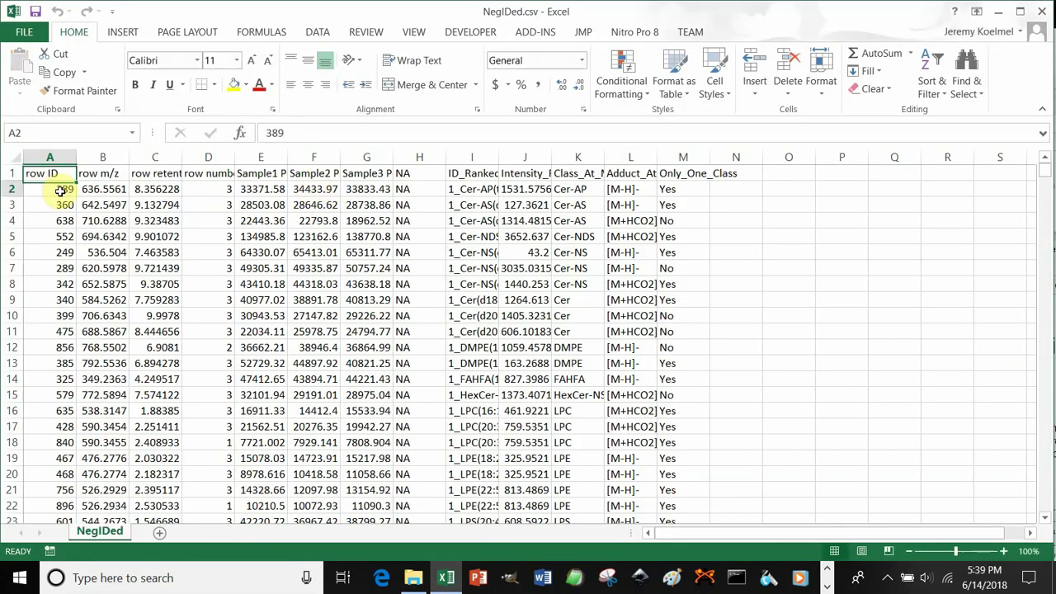
left_click_drag(61, 190, 679, 188)
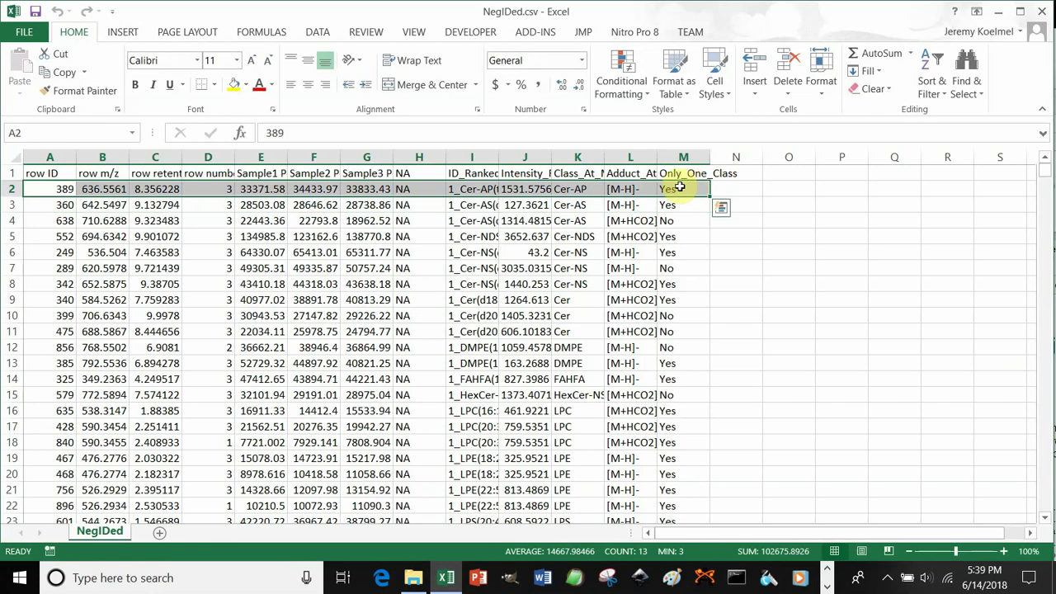
left_click_drag(820, 14, 676, 14)
- Return to remove_duplicates.R in RStudio and review the row_start, window, PosMode, NegMode and PosNegCombined settings
left_click(983, 72)
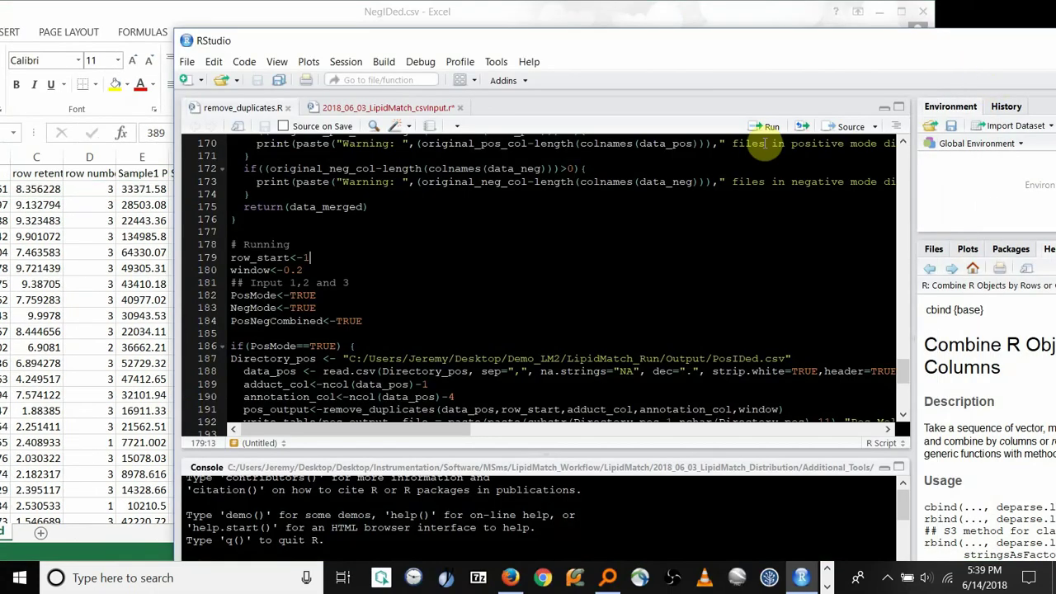
left_click(310, 261)
left_click(311, 271)
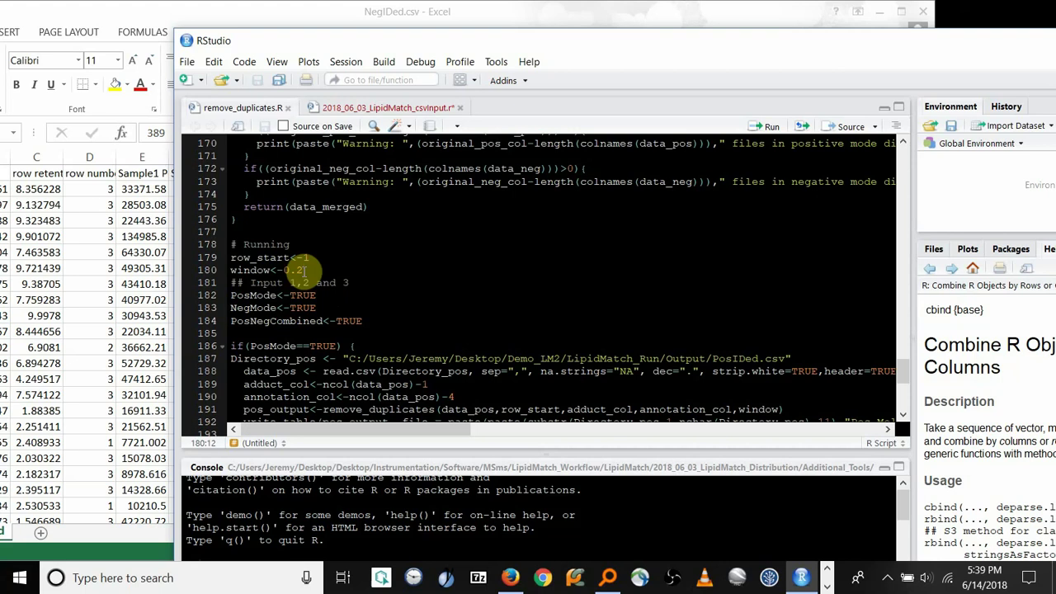
left_click_drag(306, 270, 284, 270)
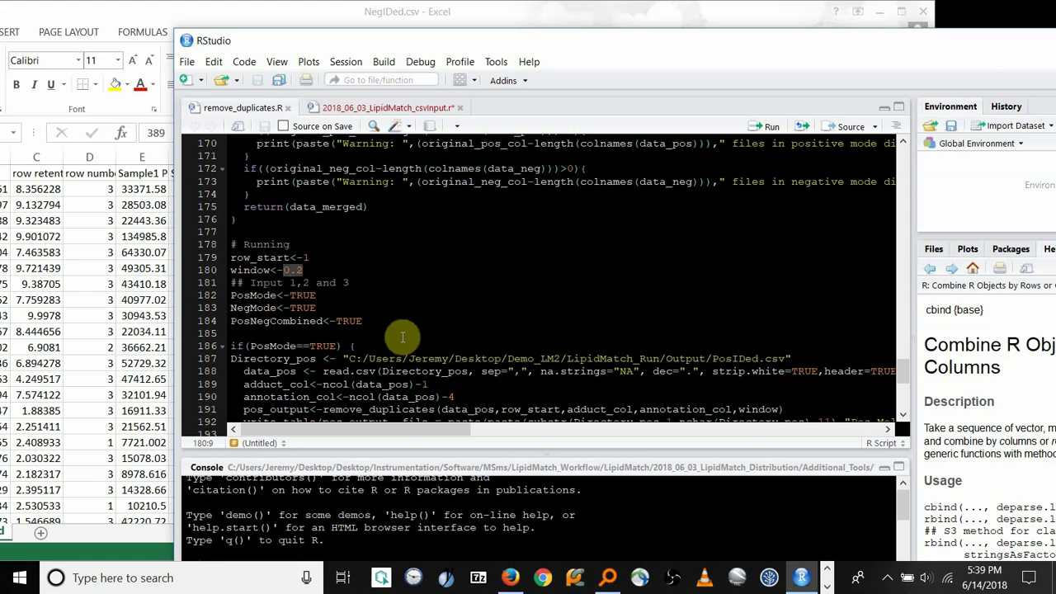
left_click(322, 296)
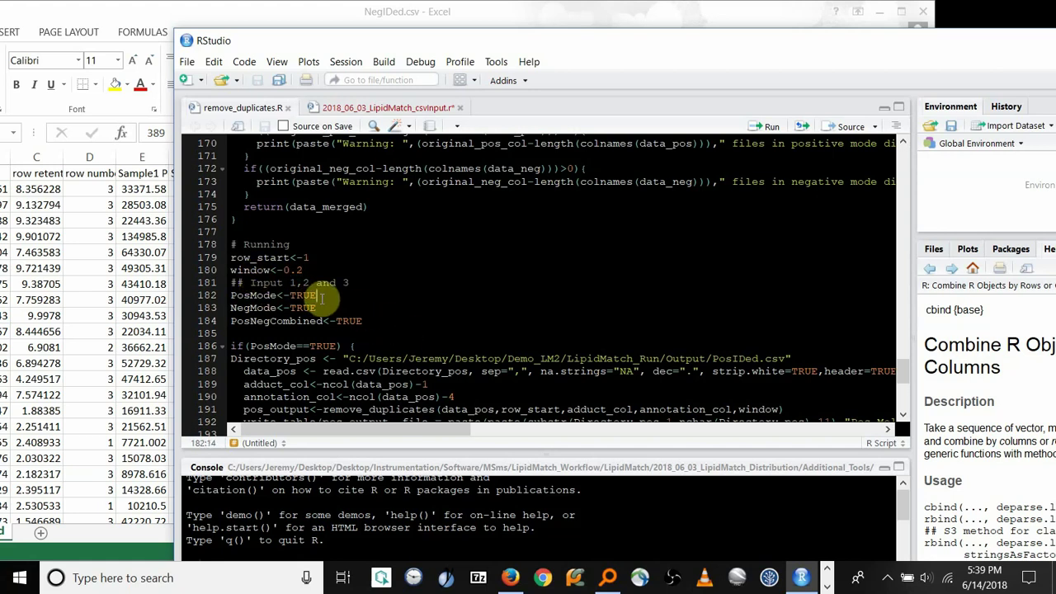
left_click(316, 307)
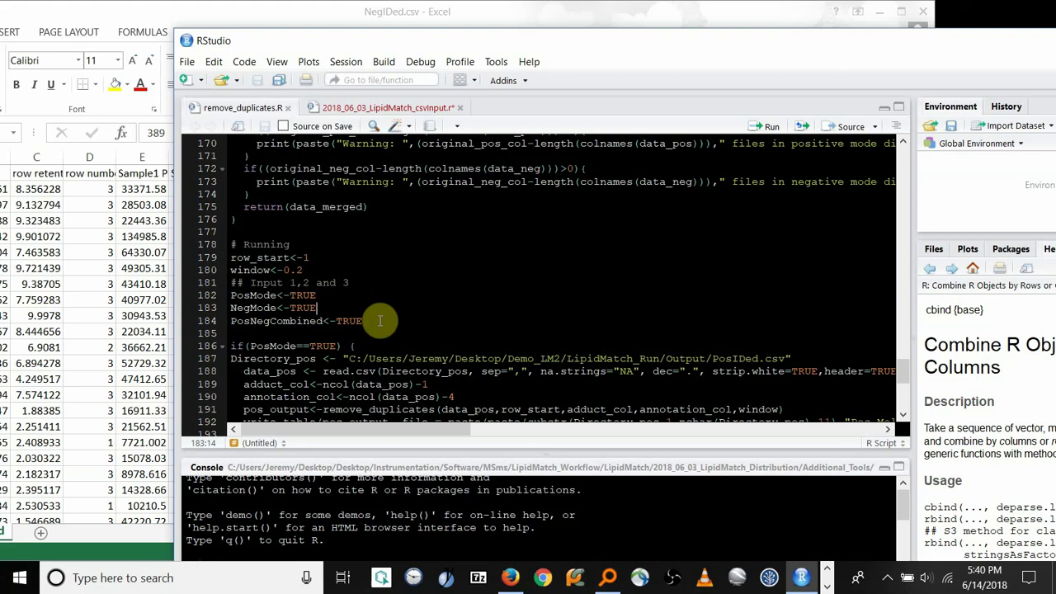
scroll(380, 321, "down", 1)
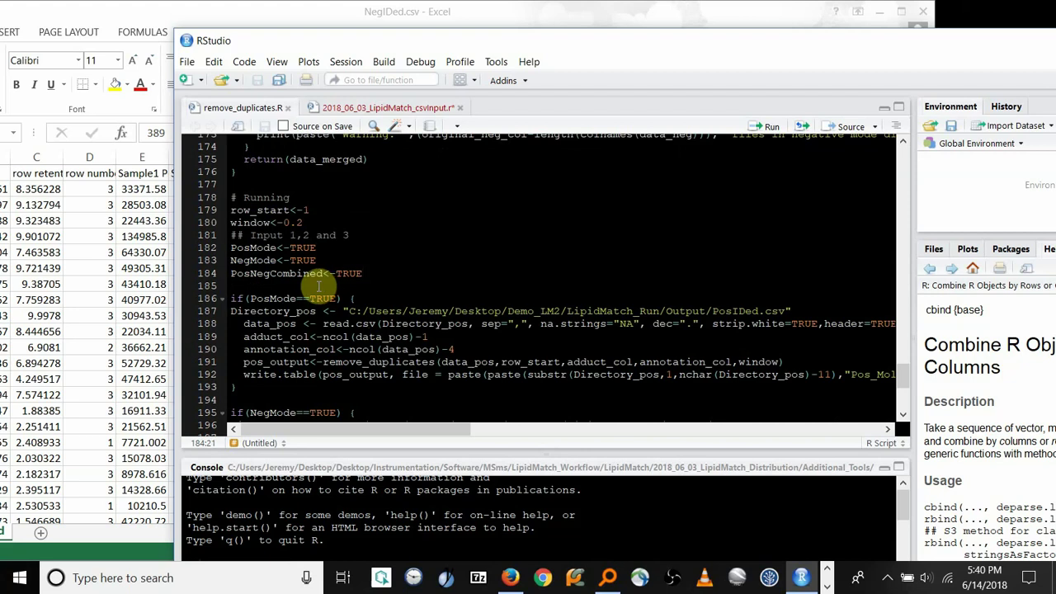
left_click_drag(324, 276, 211, 282)
- Switch to NegIDed.csv in Excel, check the three sample peak area headers, and close the file
left_click(107, 276)
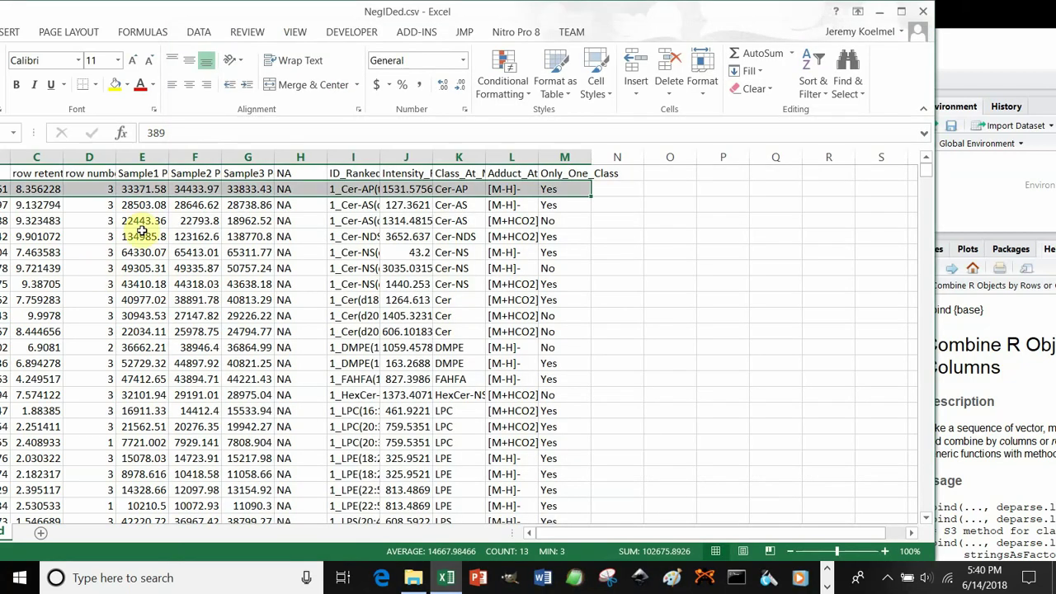
left_click(148, 173)
left_click(198, 173)
left_click(241, 173)
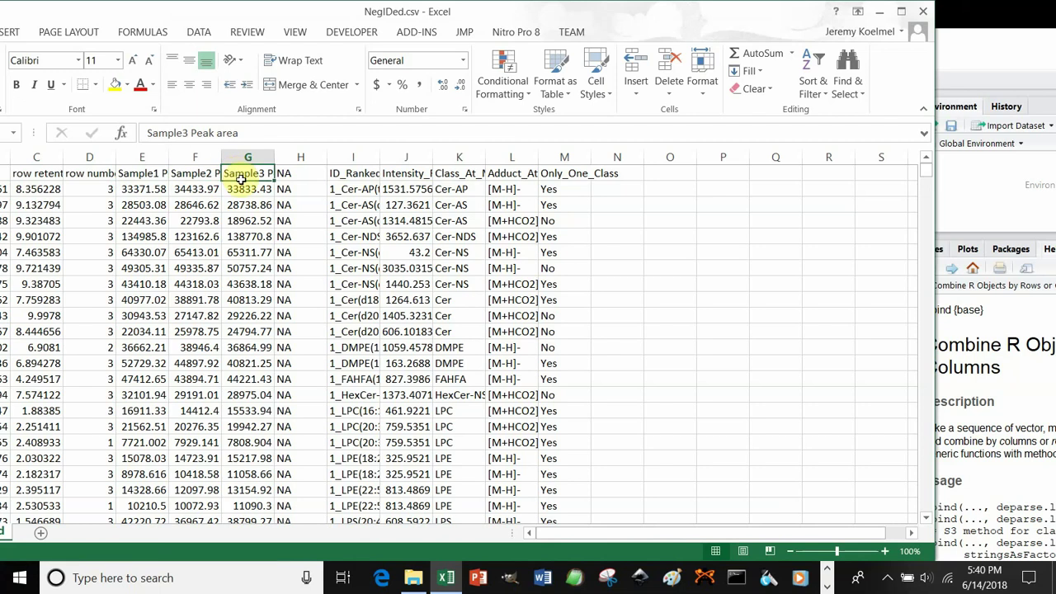
mouse_move(446, 581)
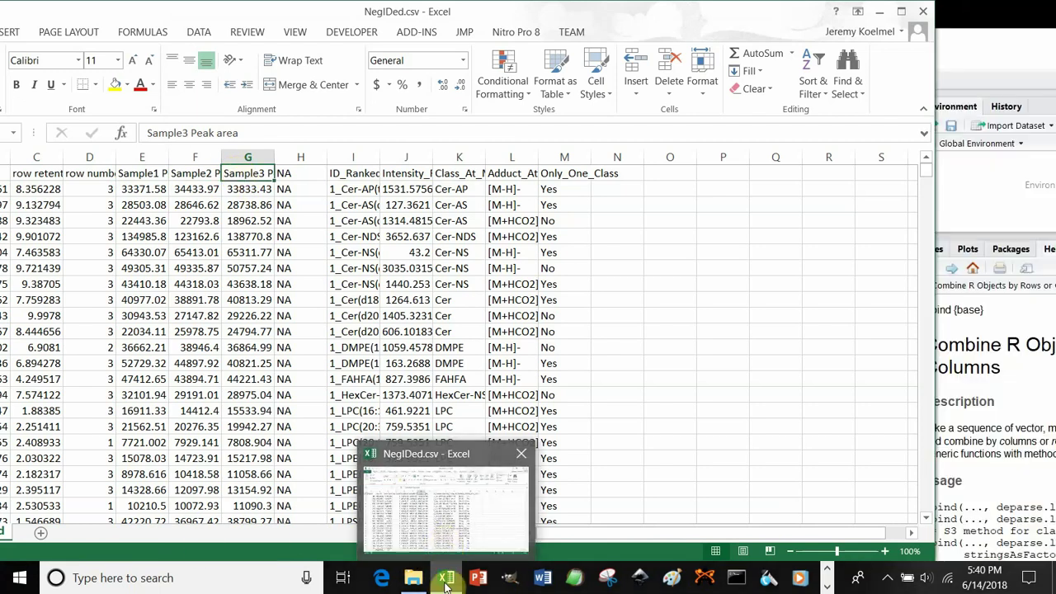
left_click(531, 461)
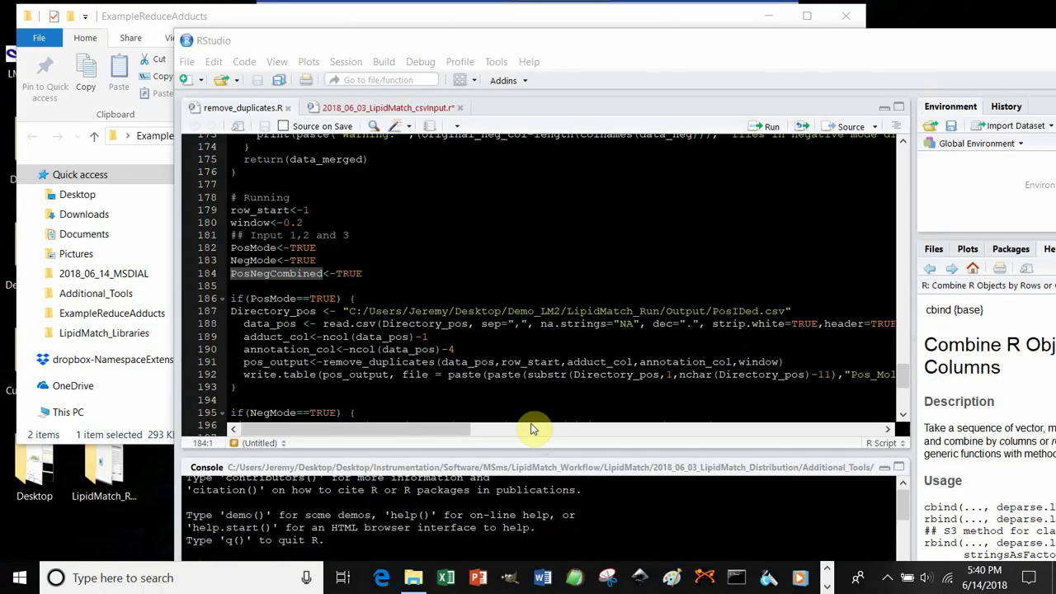
- Open PosIDed.csv from the ExampleReduceAdducts folder, check its sample peak area headers, and close it
left_click(169, 24)
left_click(311, 210)
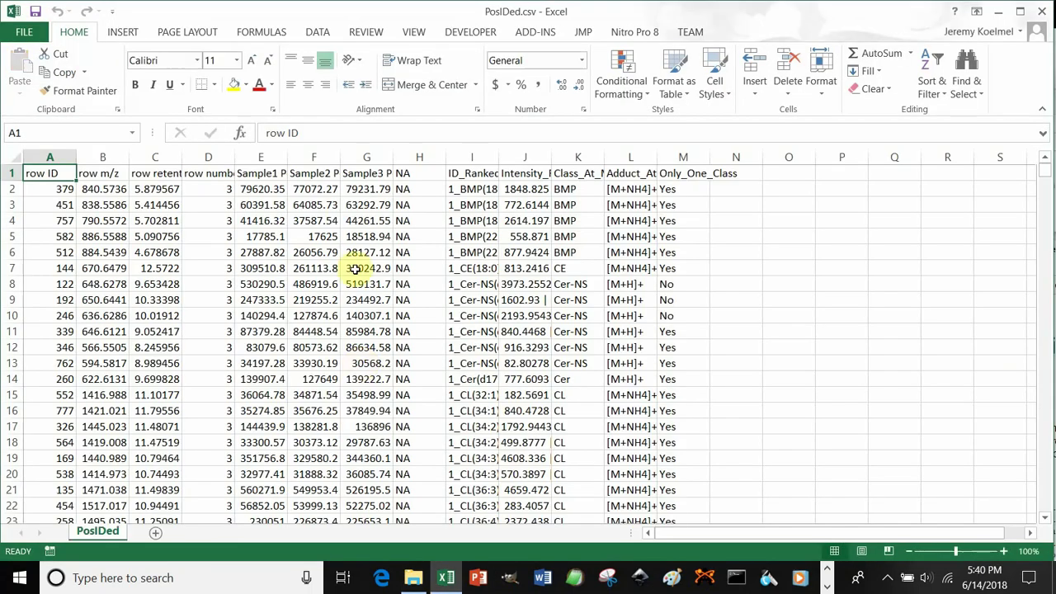
left_click(353, 175)
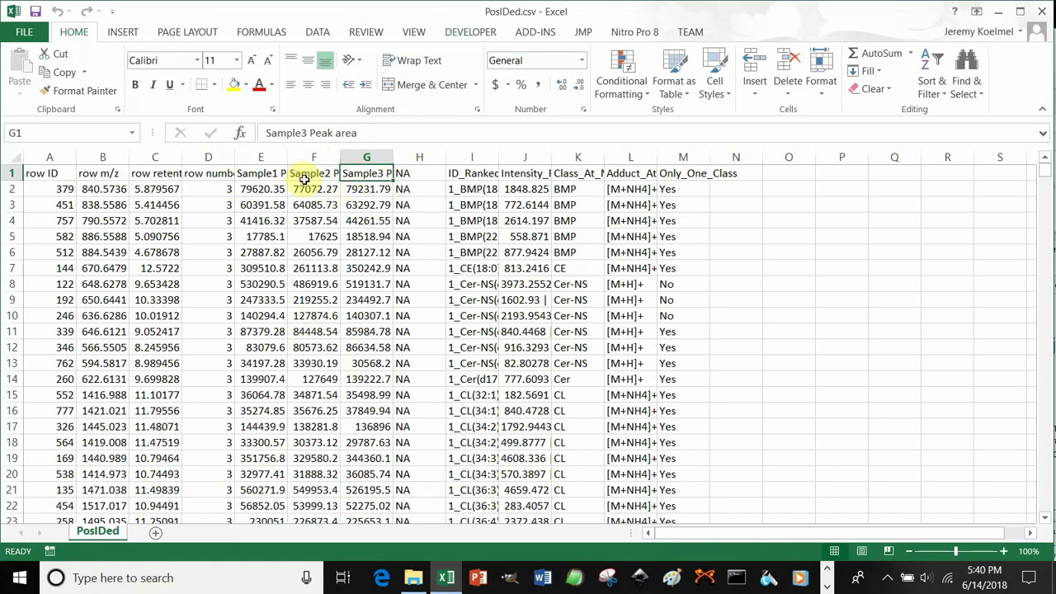
left_click(273, 176)
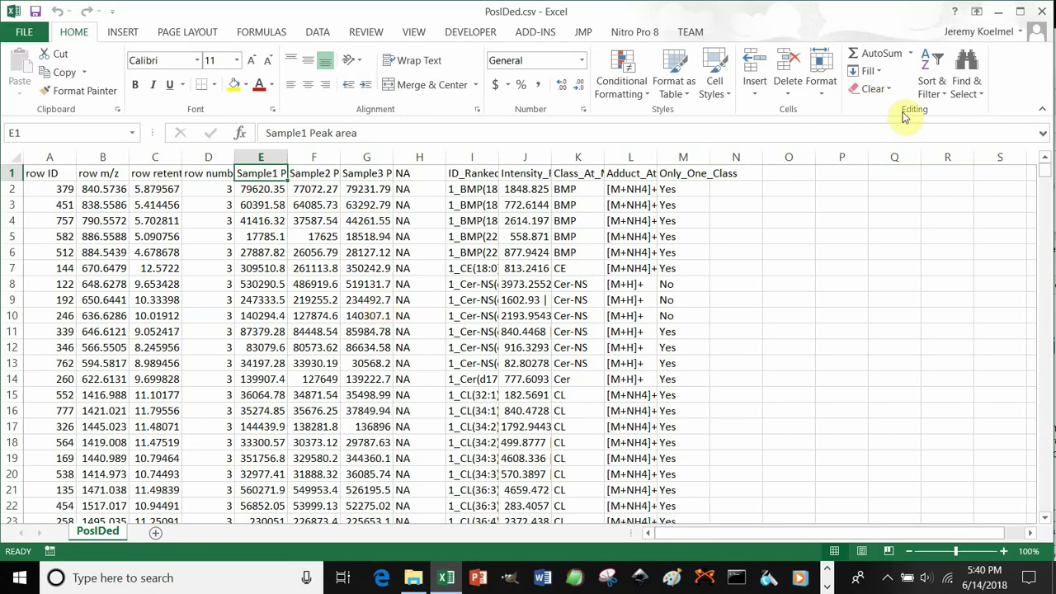
left_click(1043, 13)
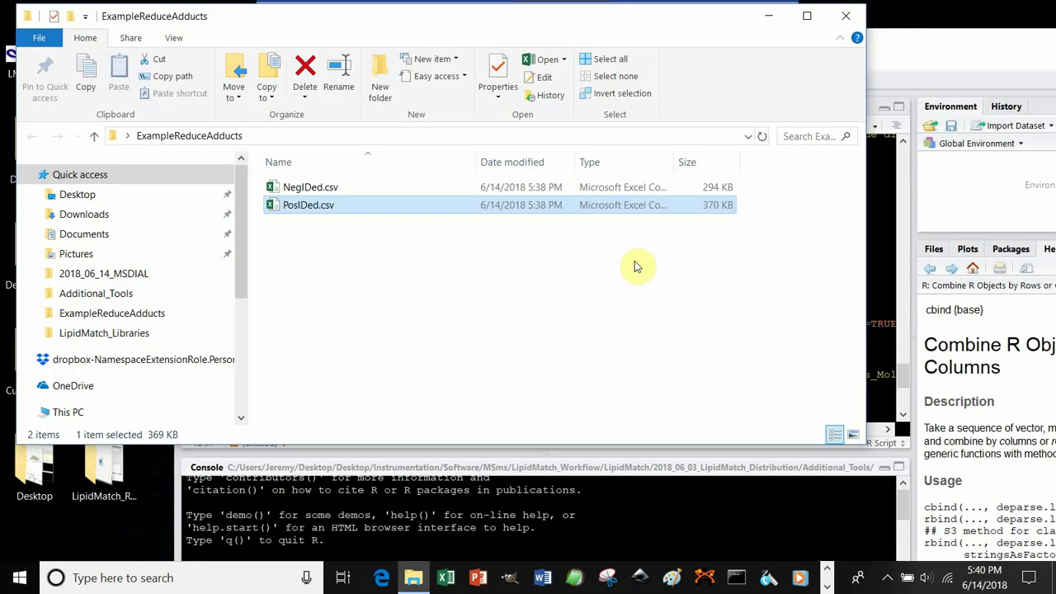
- Locate the Directory_pos line in remove_duplicates.R, and copy the full path of the ExampleReduceAdducts folder from File Explorer
left_click(903, 53)
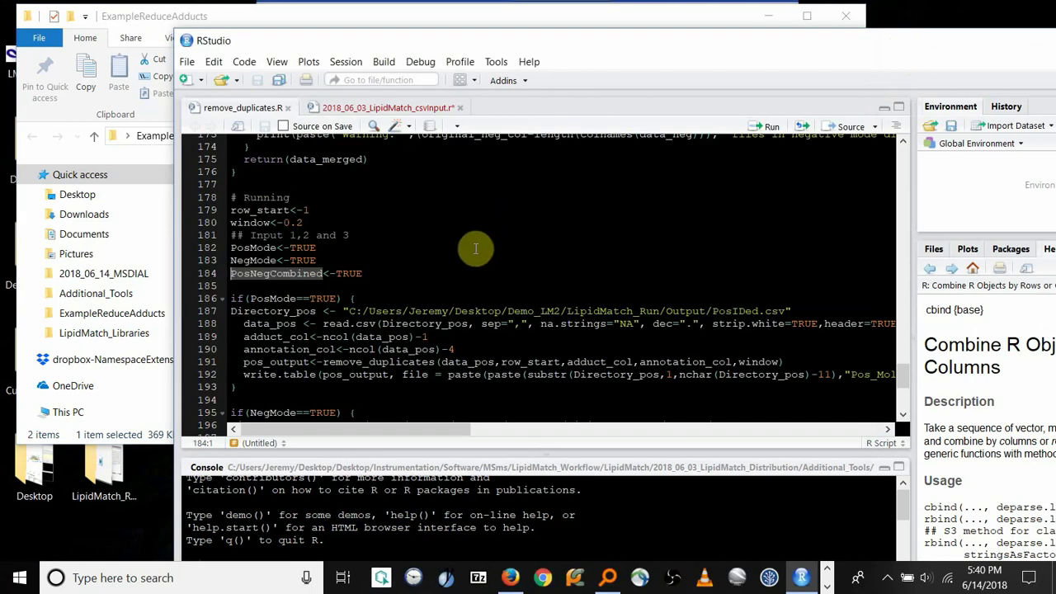
scroll(477, 249, "down", 3)
scroll(476, 248, "down", 2)
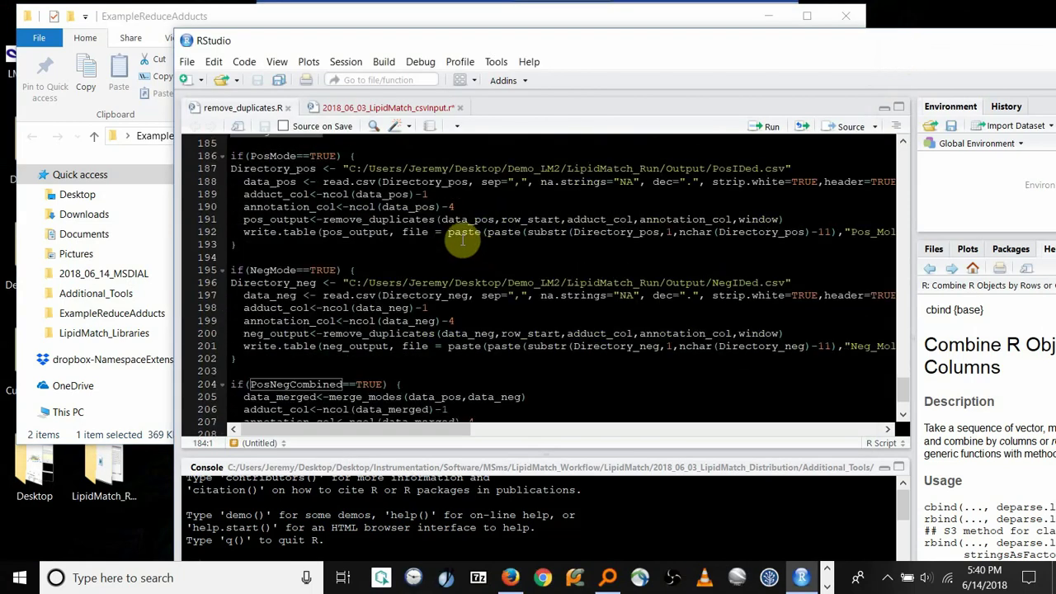
scroll(465, 240, "up", 2)
left_click(435, 217)
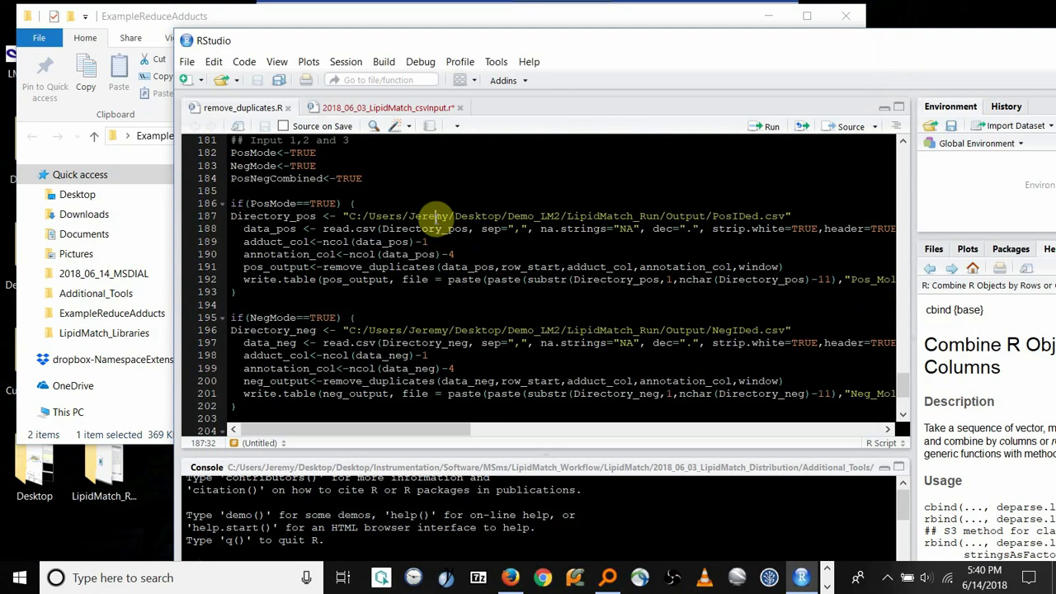
left_click(132, 14)
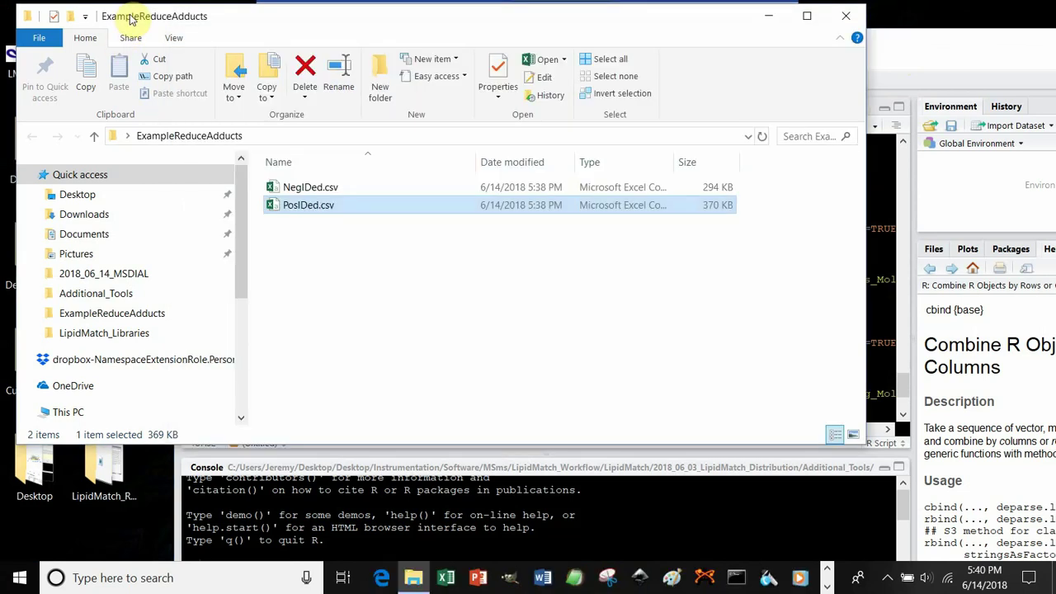
left_click(747, 137)
key("ctrl+c")
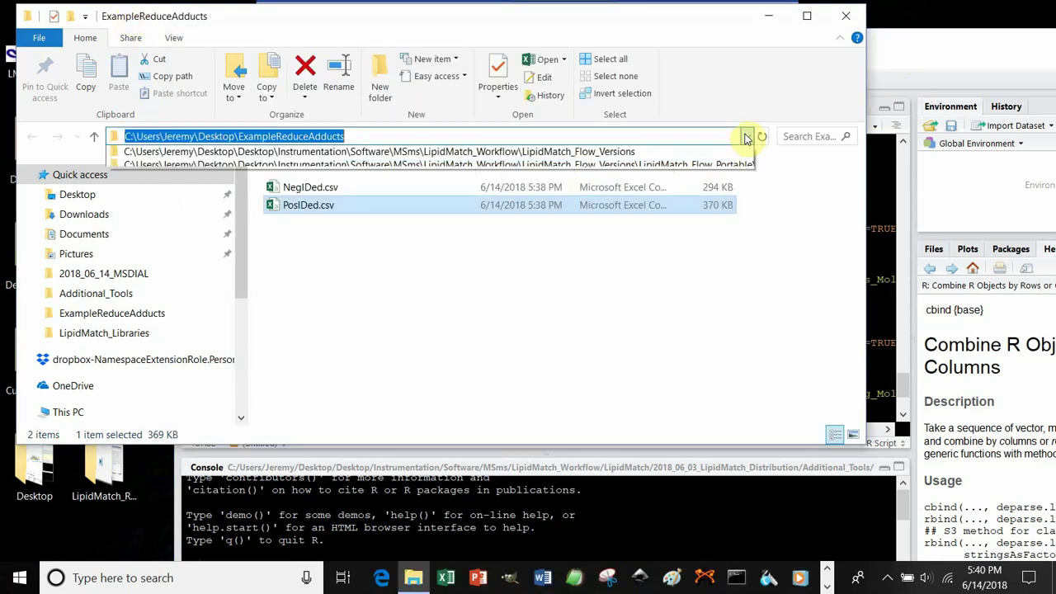
left_click(746, 137)
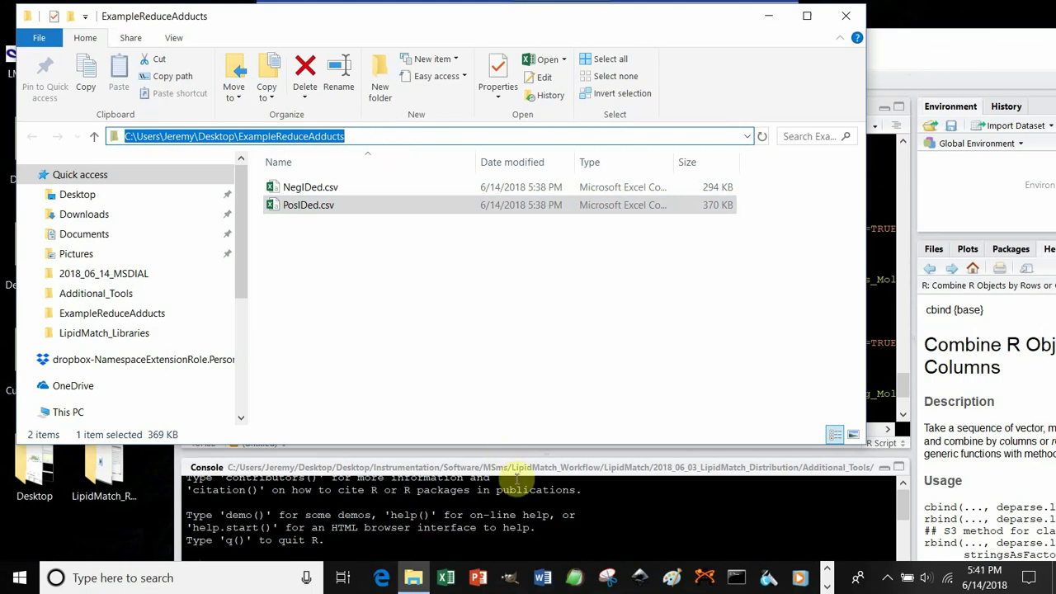
- Replace the folder part of the Directory_pos path on line 187 with the copied ExampleReduceAdducts path, keeping /PosIDed.csv
left_click(487, 516)
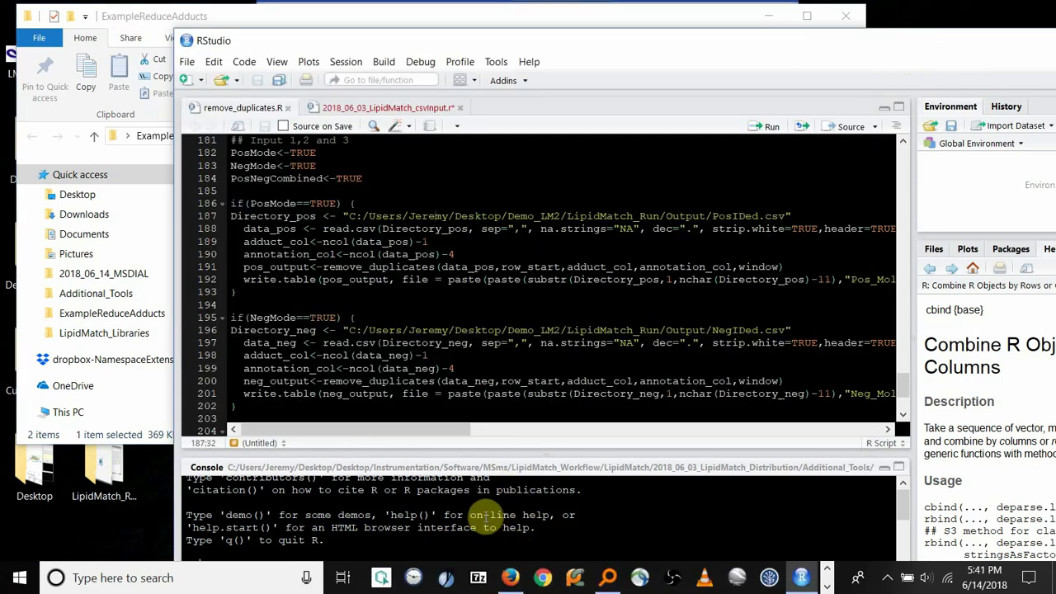
left_click(708, 215)
left_click_drag(708, 216, 350, 216)
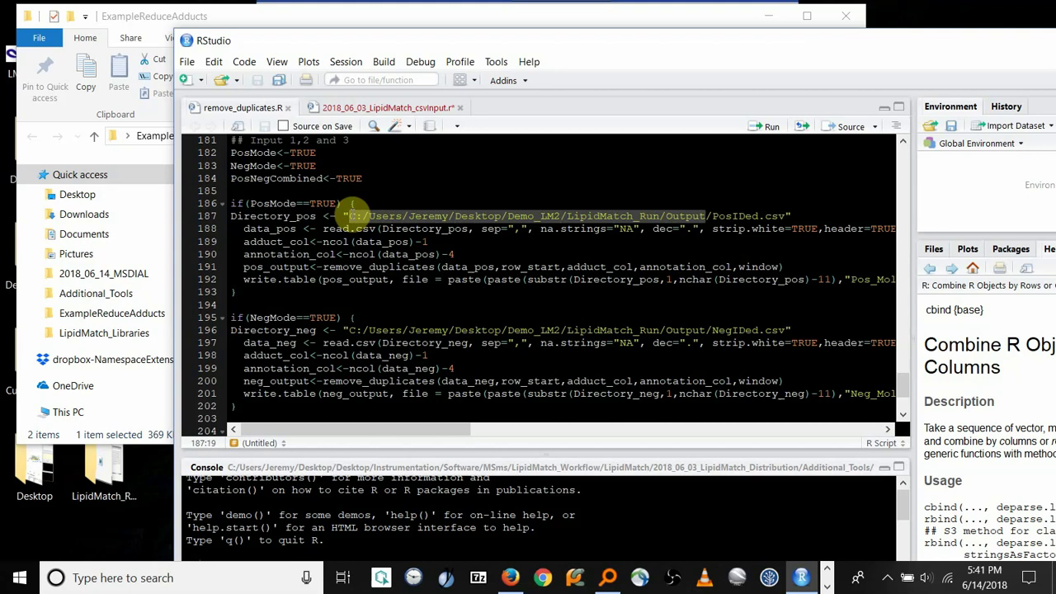
key("ctrl+v")
- Replace every "\" with "/" within the Directory_pos line only, using find and replace limited to the selection
triple_click(384, 214)
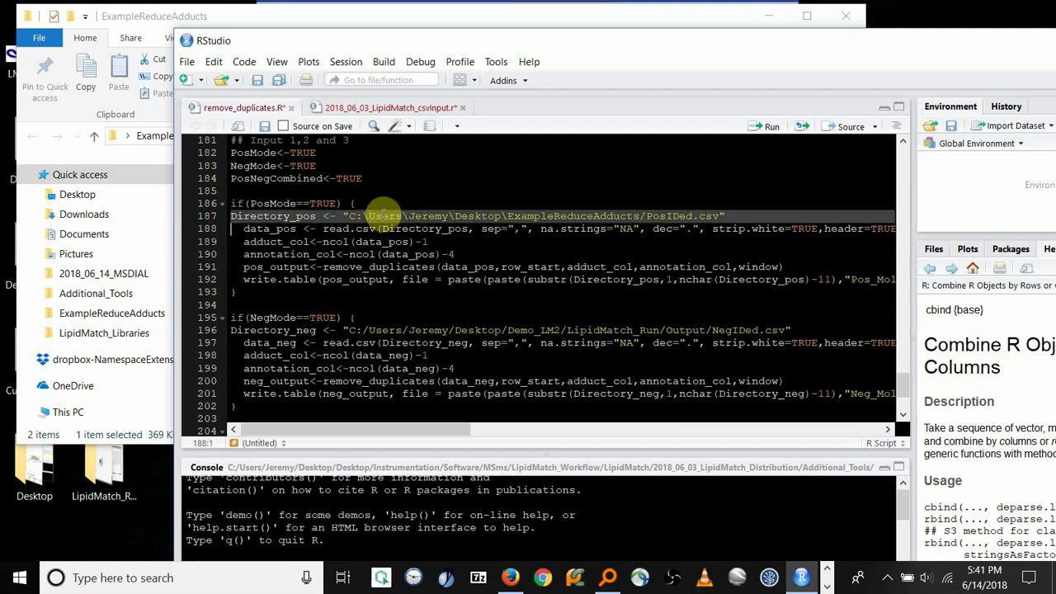
key("ctrl+f")
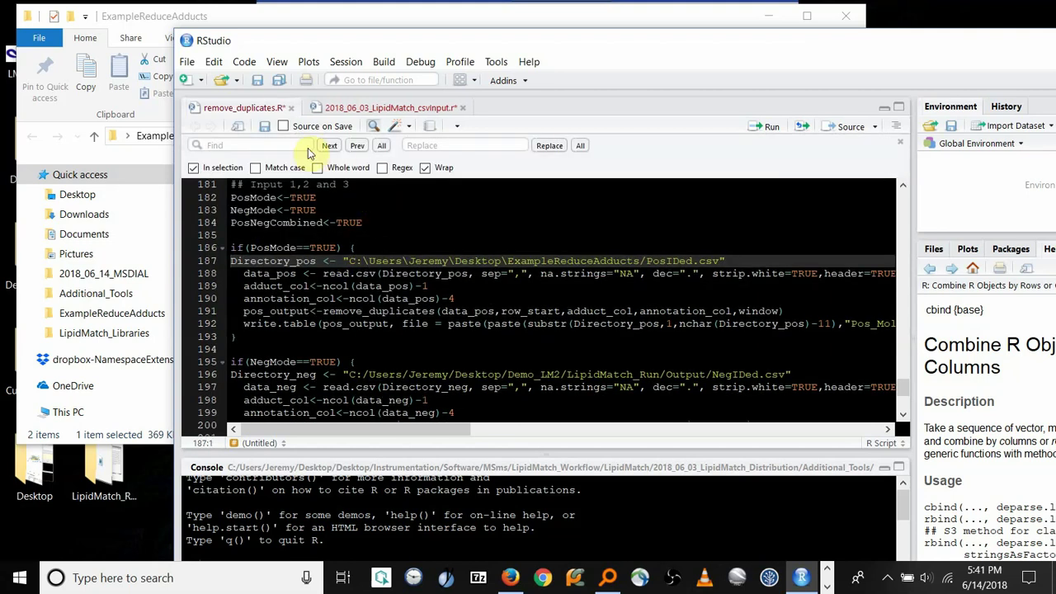
type("\\")
left_click(422, 145)
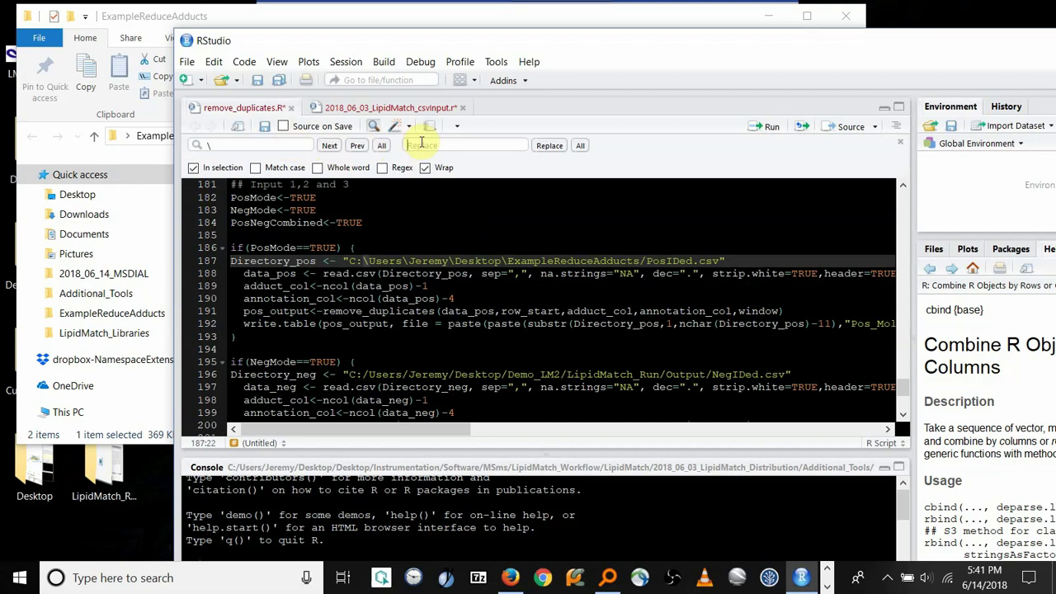
type("/")
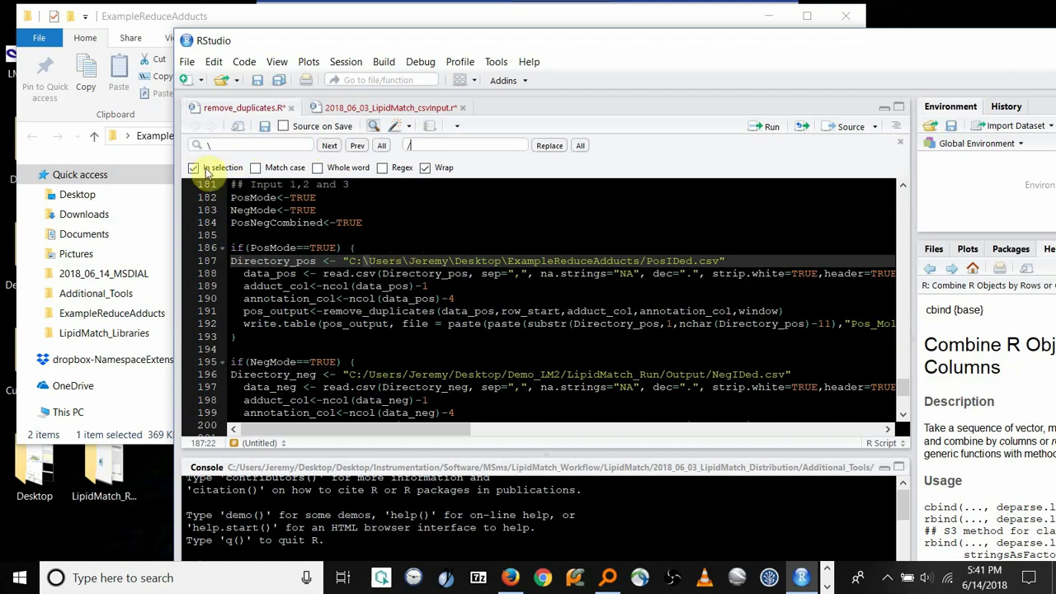
left_click(582, 147)
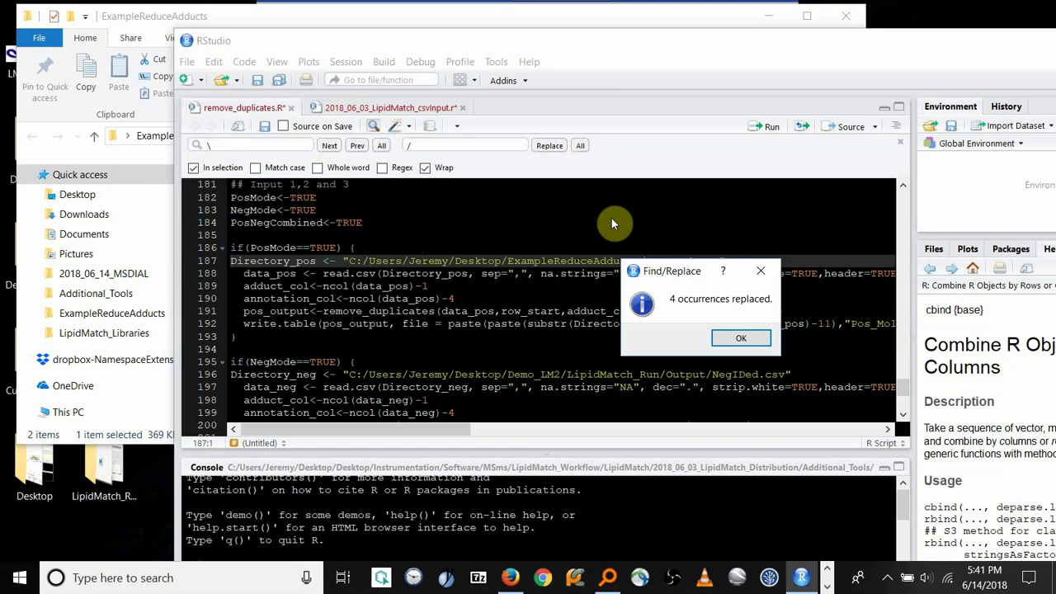
left_click(744, 361)
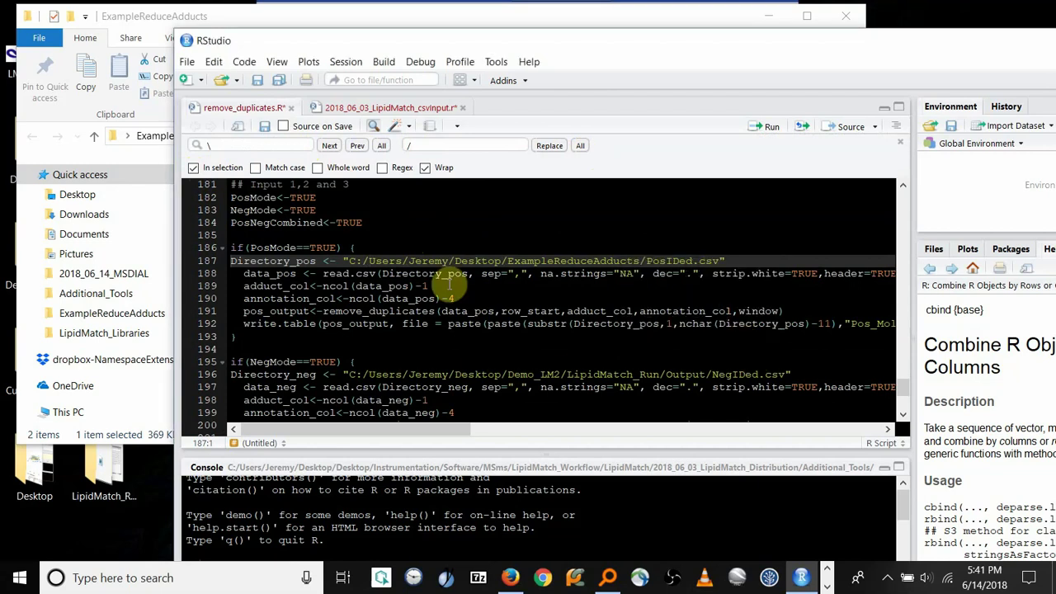
left_click(502, 261)
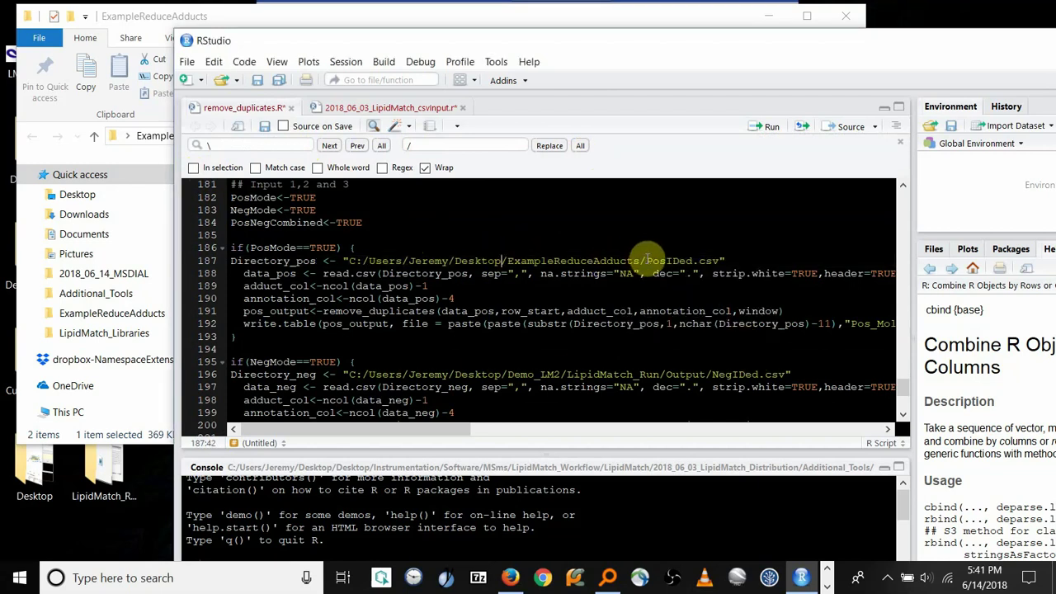
left_click_drag(646, 261, 351, 261)
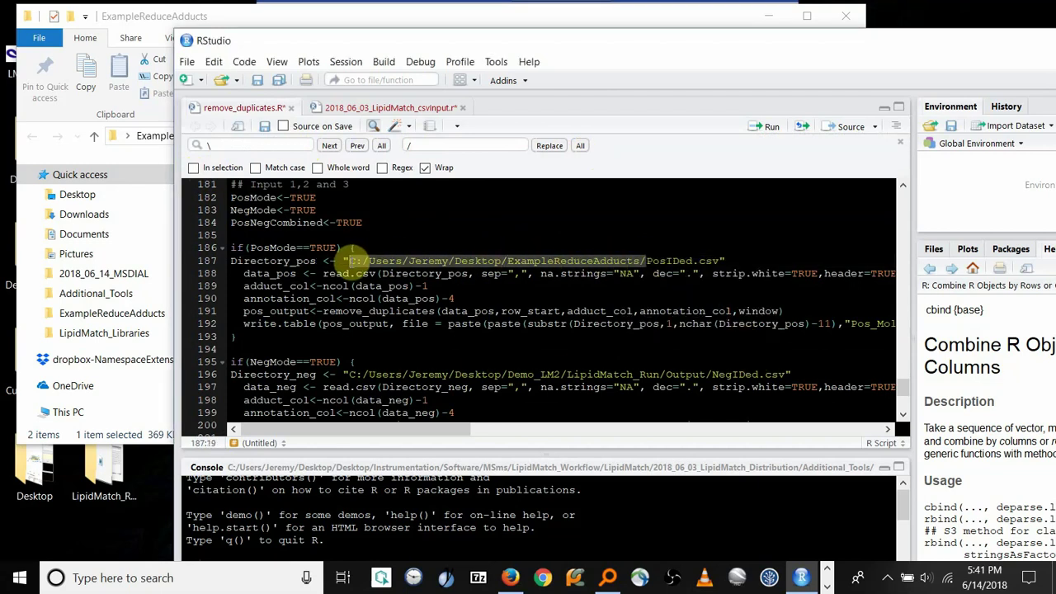
left_click(350, 261)
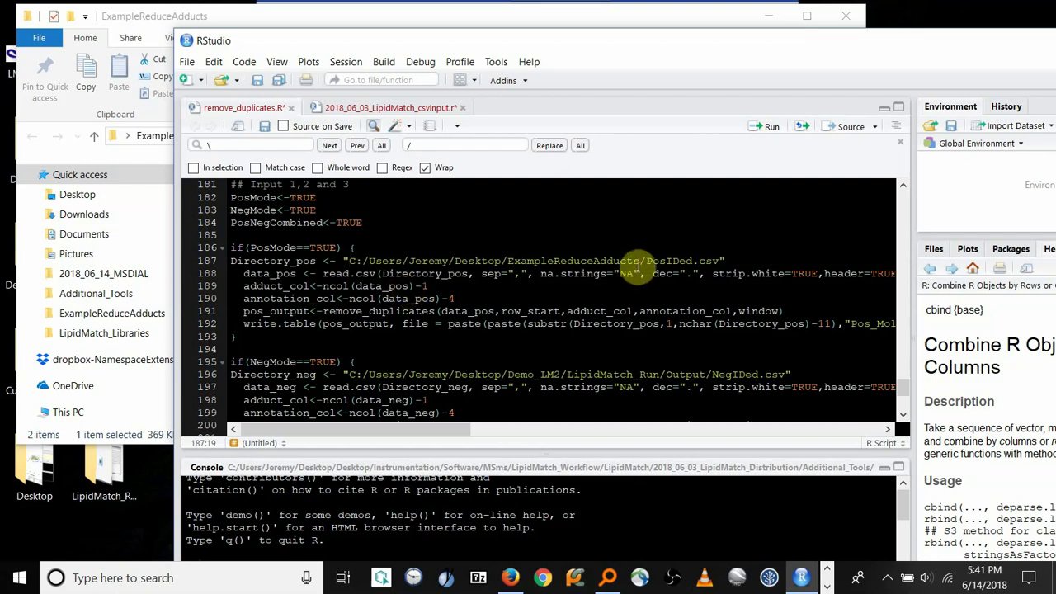
left_click_drag(646, 260, 454, 250)
left_click_drag(367, 261, 347, 261)
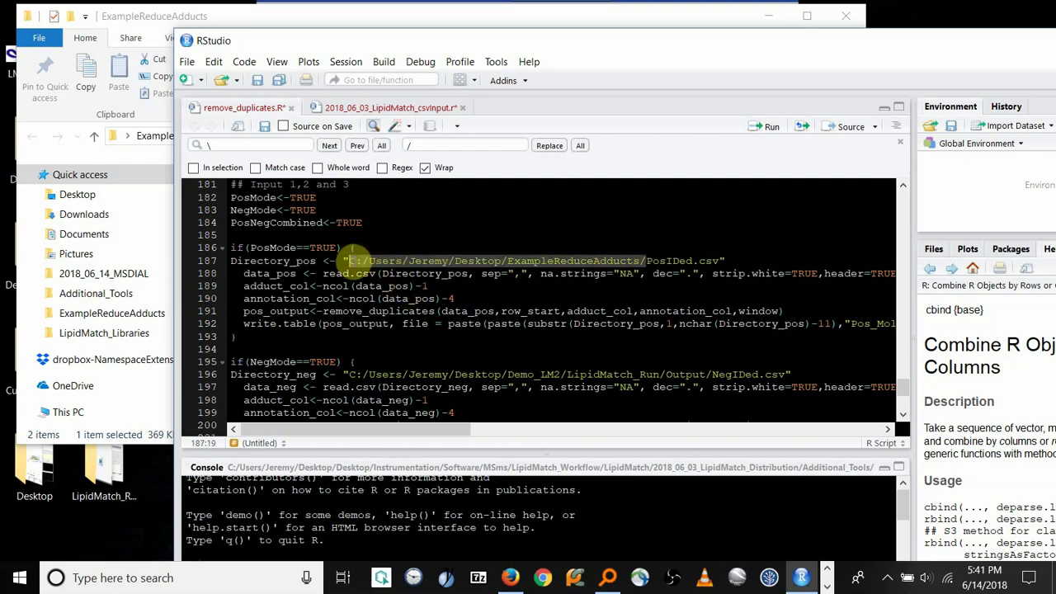
left_click(353, 262, "ctrl")
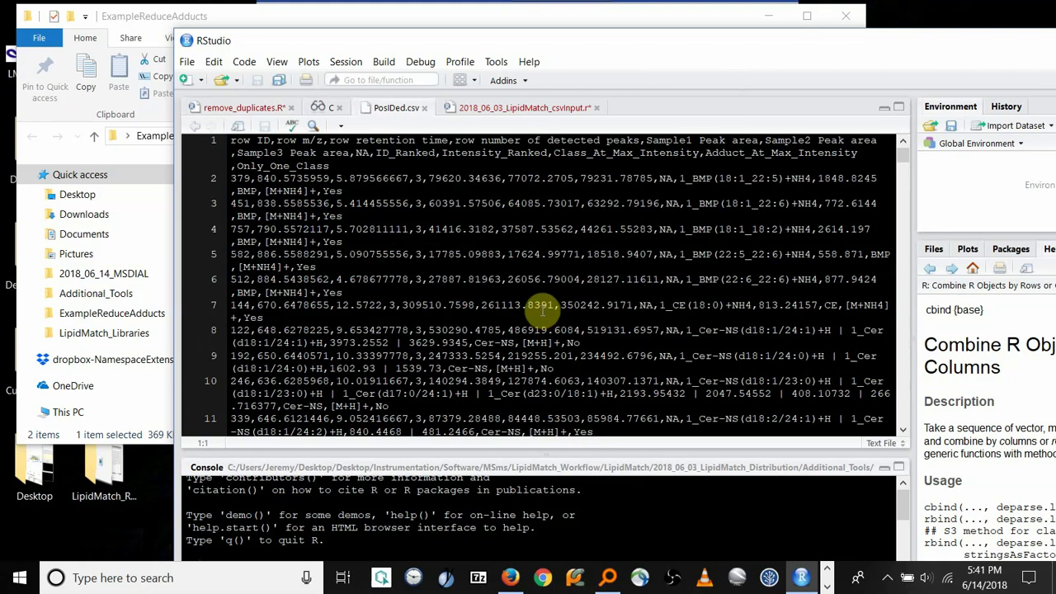
left_click(424, 107)
left_click(277, 108)
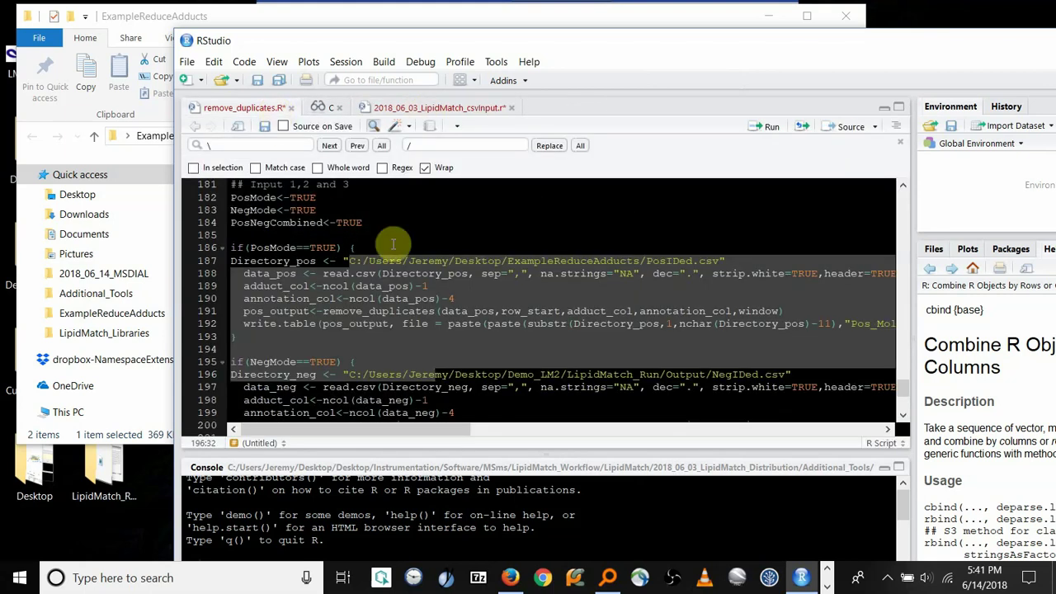
left_click(388, 273)
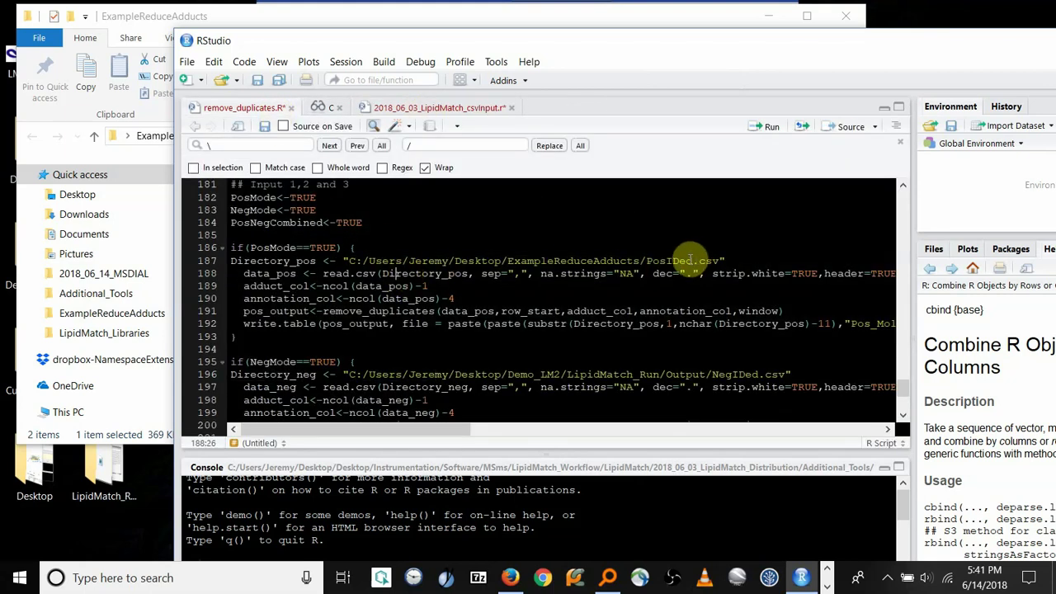
- Replace the folder part of the Directory_neg path on line 196 with the ExampleReduceAdducts path copied from Directory_pos, keeping /NegIDed.csv
left_click_drag(649, 262, 350, 261)
key("ctrl+c")
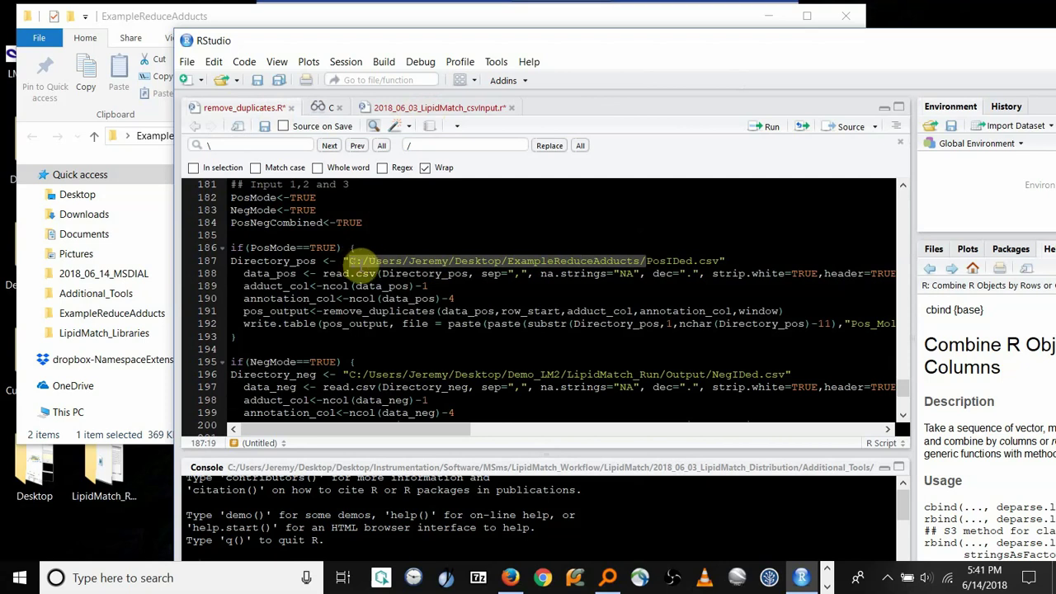
left_click_drag(707, 374, 350, 375)
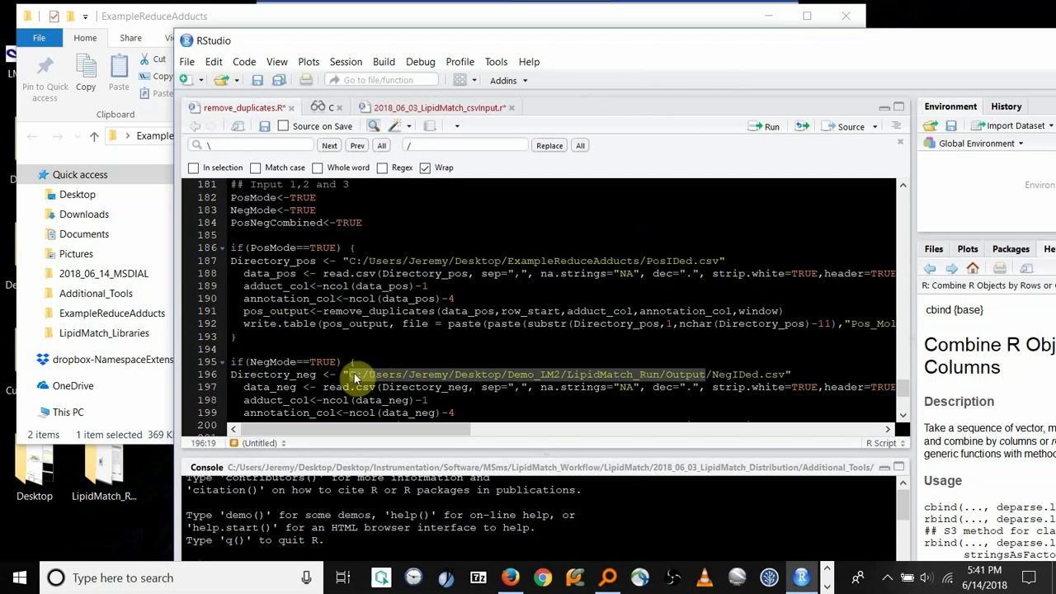
key("ctrl+v")
key("BackSpace")
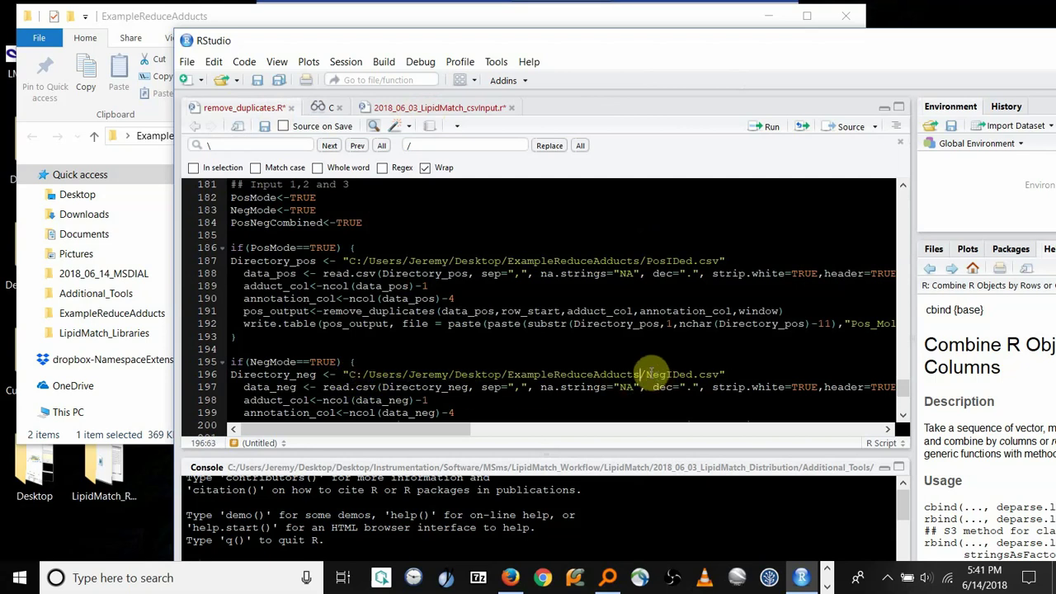
- Run the entire remove_duplicates.R script and check its output in the console
scroll(613, 351, "down", 4)
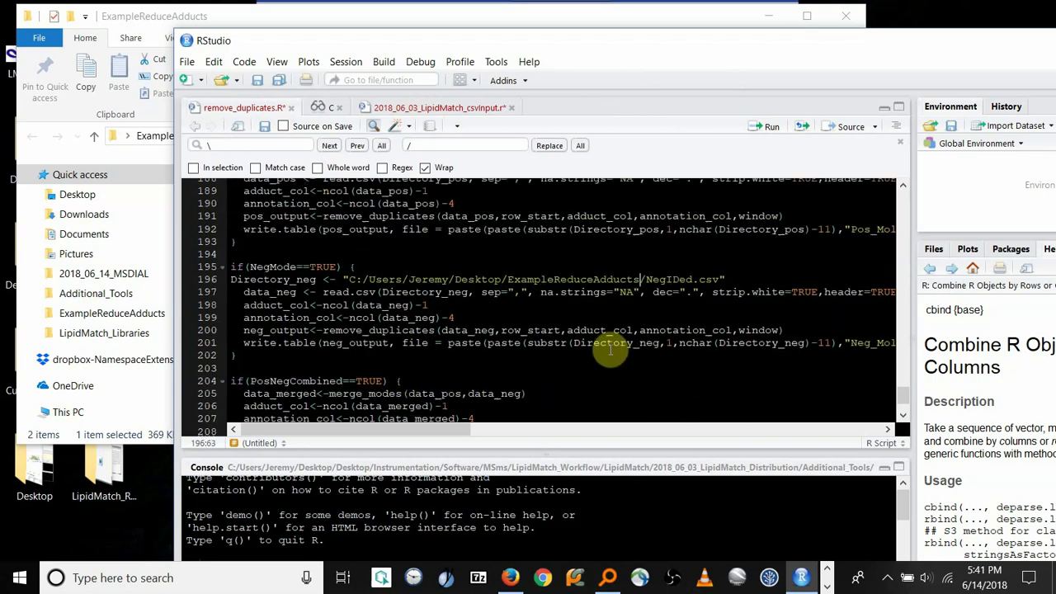
scroll(578, 355, "up", 1)
scroll(551, 358, "up", 12)
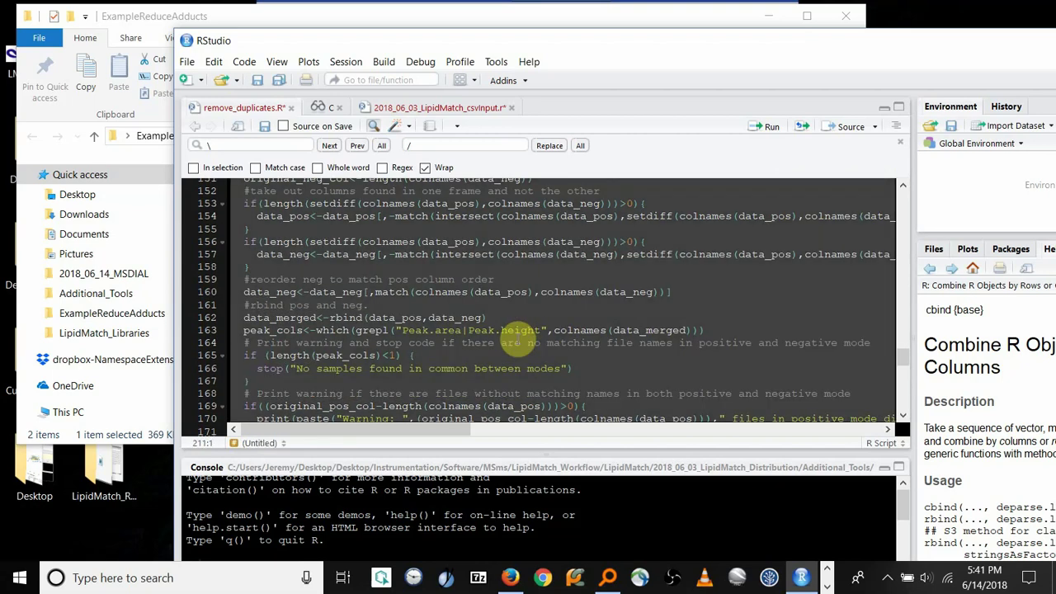
left_click(766, 131)
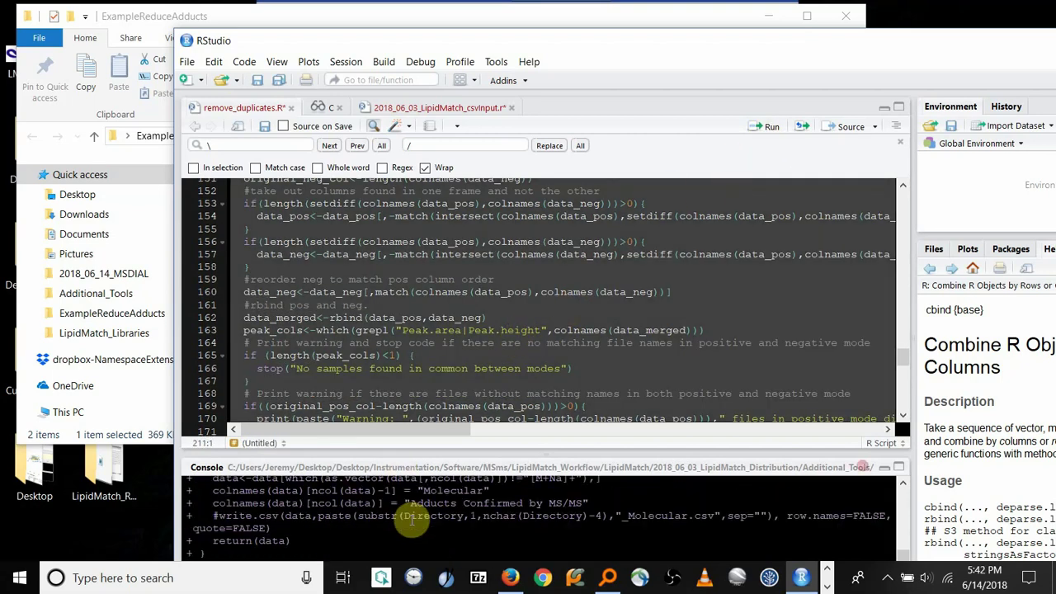
left_click_drag(511, 46, 559, 19)
scroll(304, 543, "up", 2)
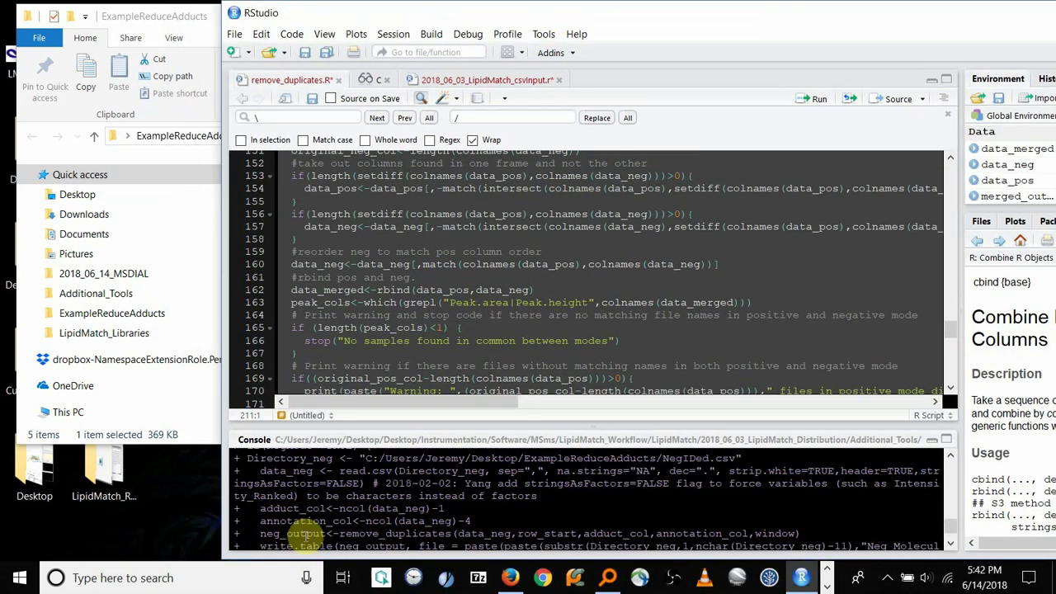
scroll(306, 537, "down", 2)
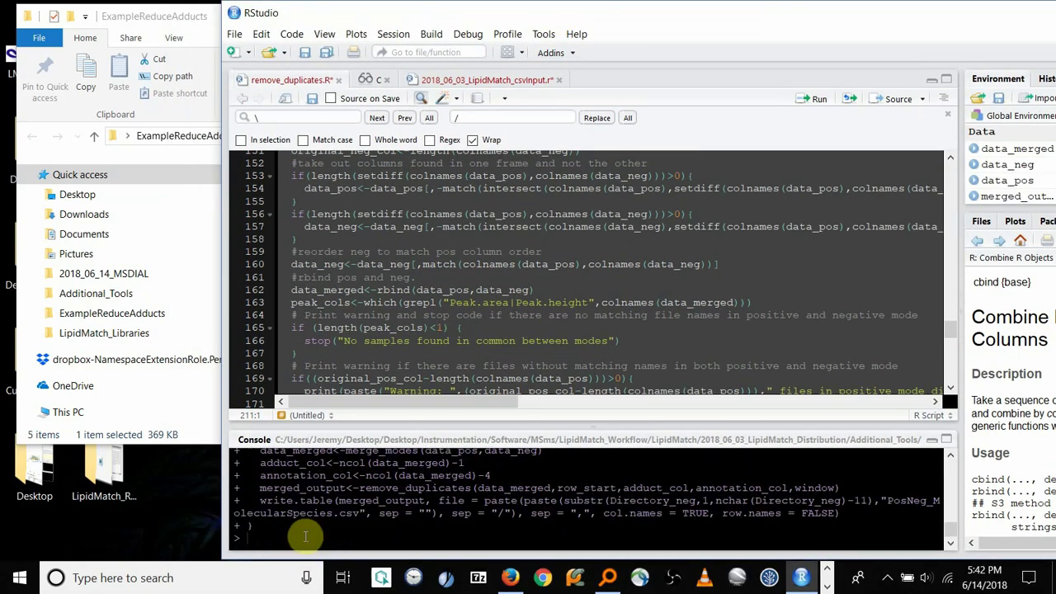
scroll(285, 483, "up", 2)
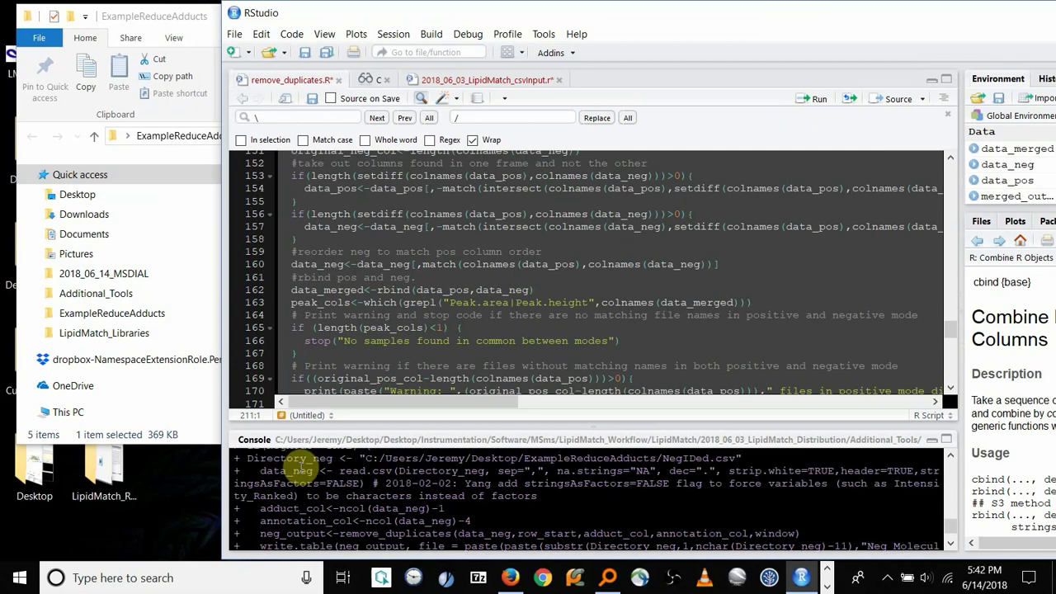
scroll(285, 483, "down", 2)
- Look over the generated MolecularSpecies files in the ExampleReduceAdducts folder in File Explorer, and open PosNeg_MolecularSpecies.csv
left_click(175, 21)
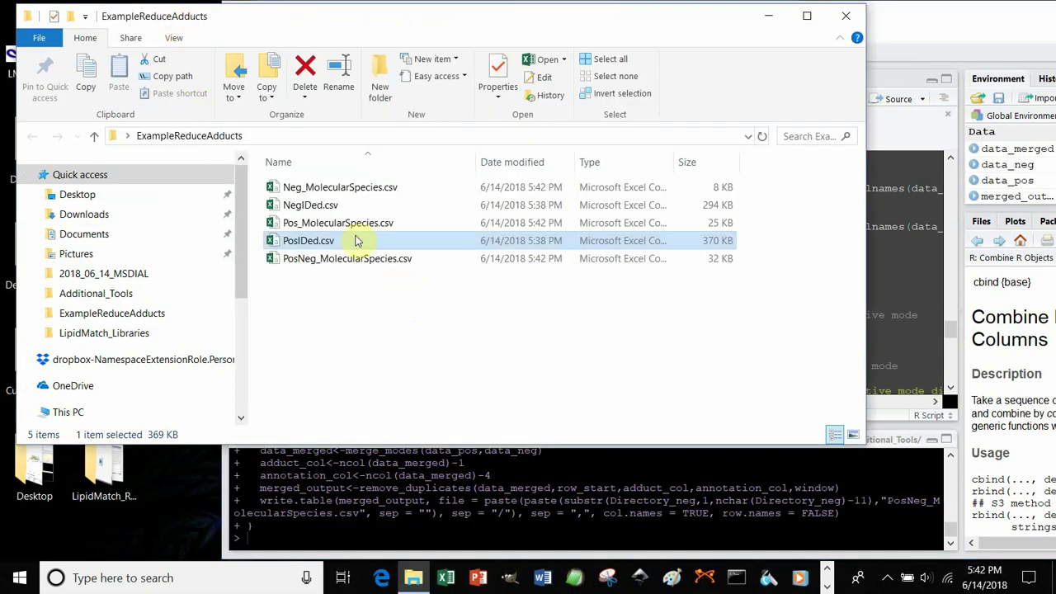
left_click(326, 222)
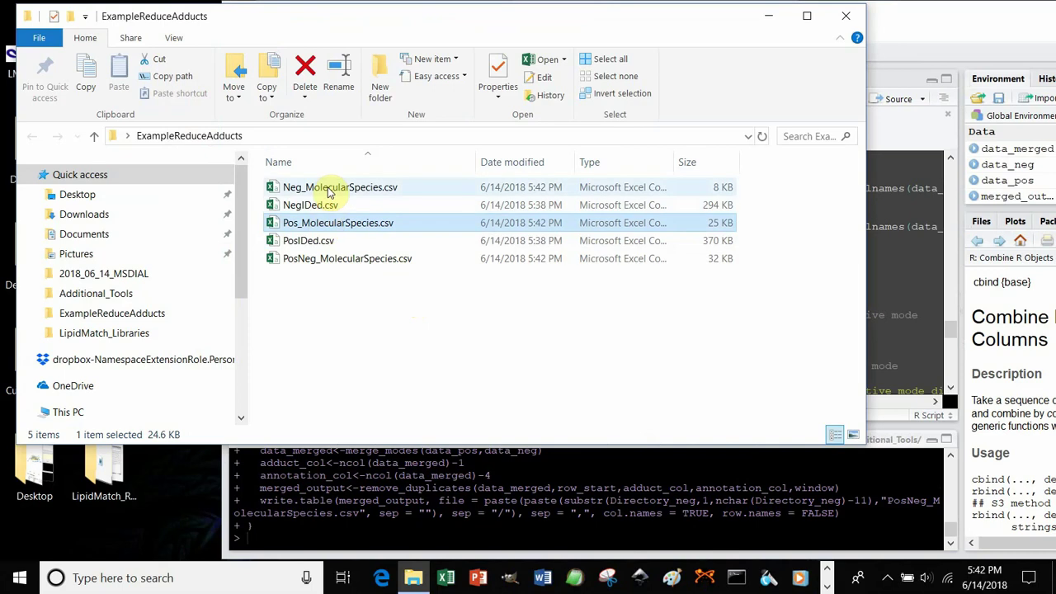
left_click(328, 188)
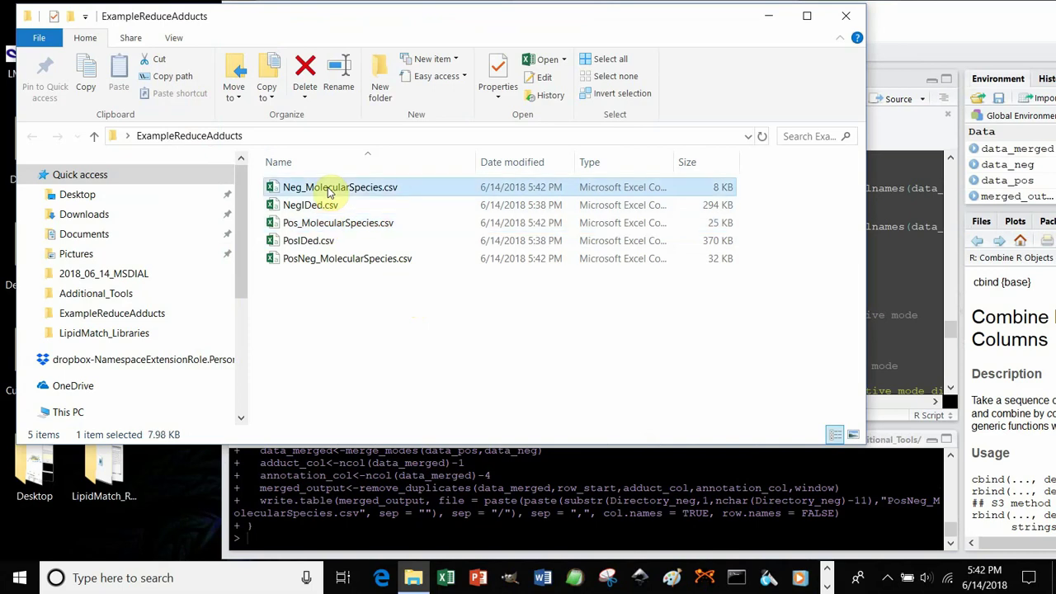
left_click(334, 262)
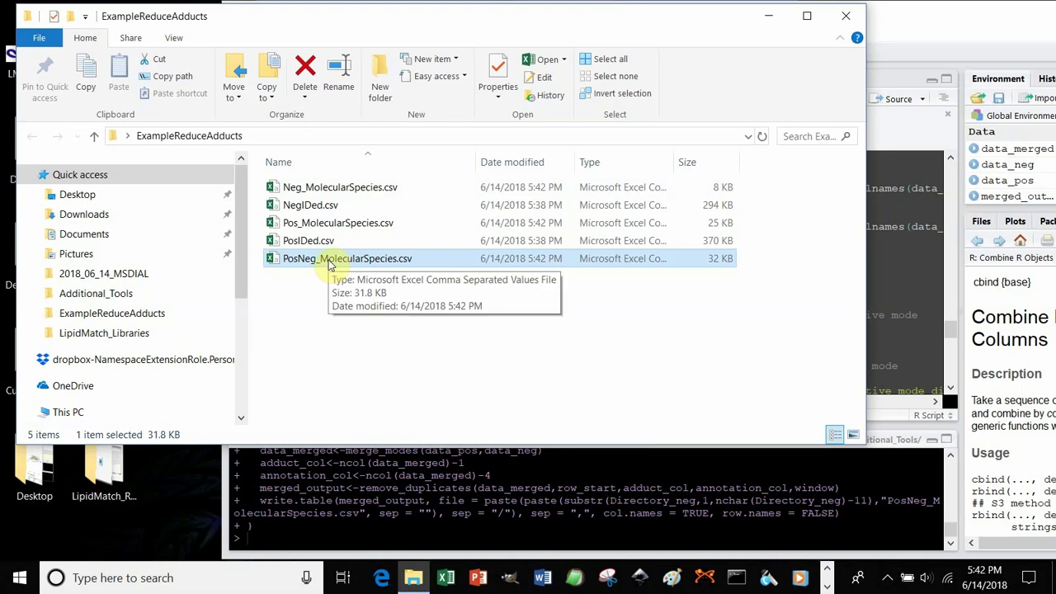
double_click(330, 263)
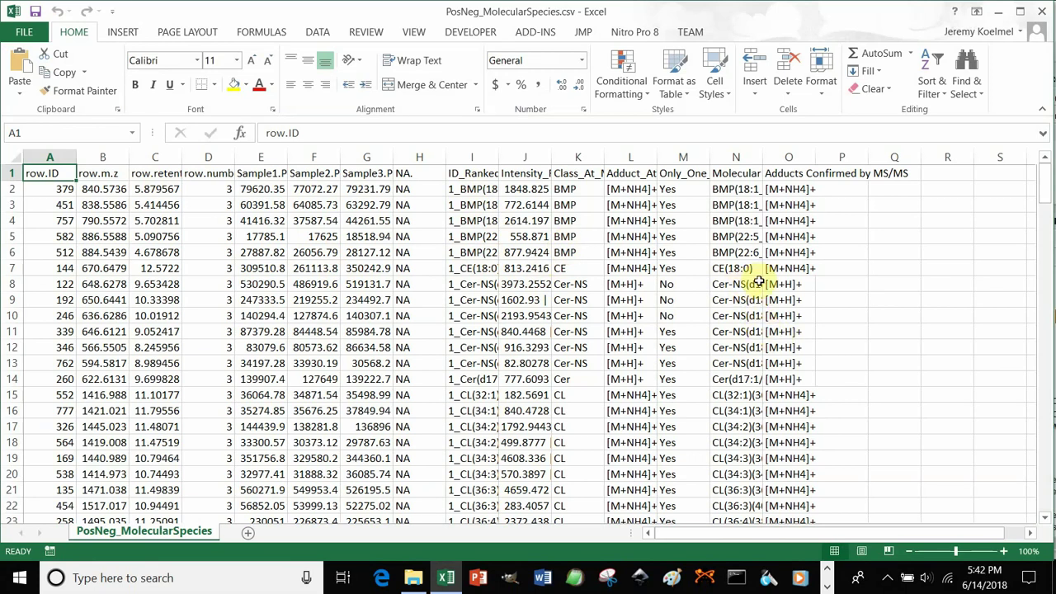
- Examine the Molecular and Adducts Confirmed by MS/MS columns, especially the LPC rows, and close the PosNeg_MolecularSpecies.csv workbook
scroll(758, 283, "down", 13)
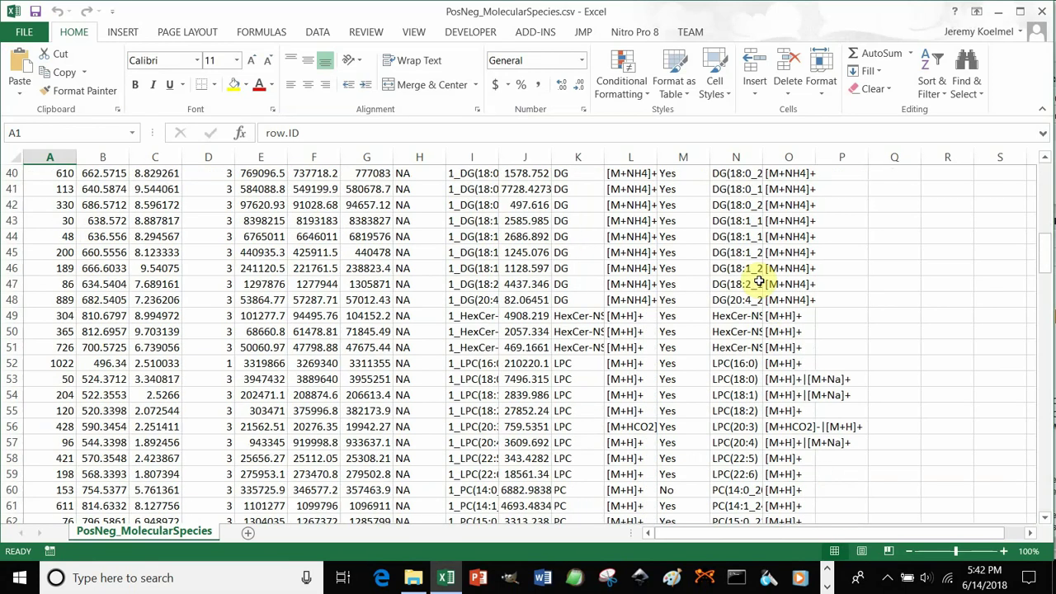
left_click(743, 379)
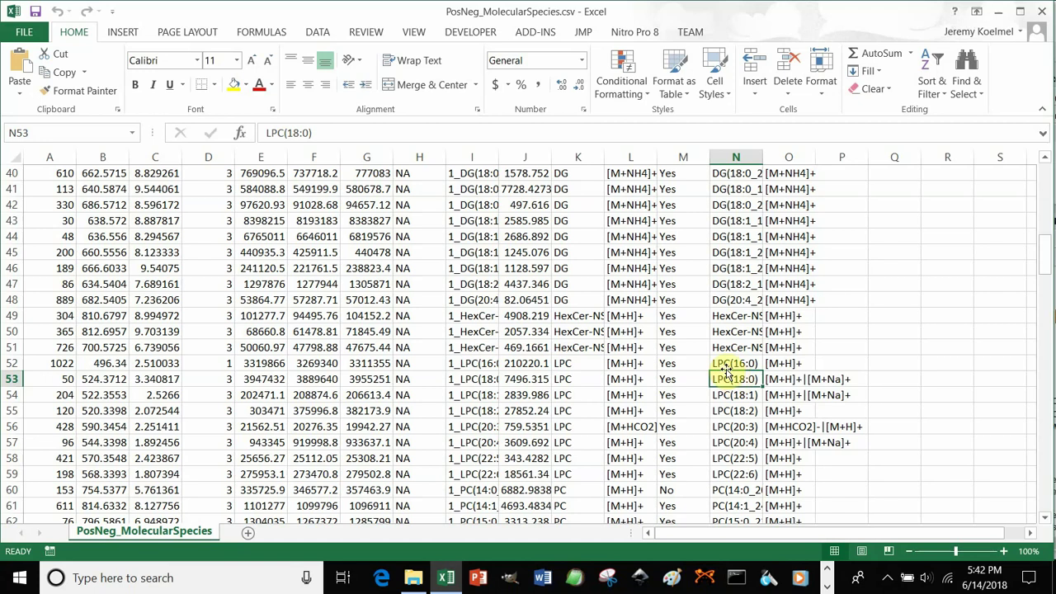
scroll(733, 376, "down", 1)
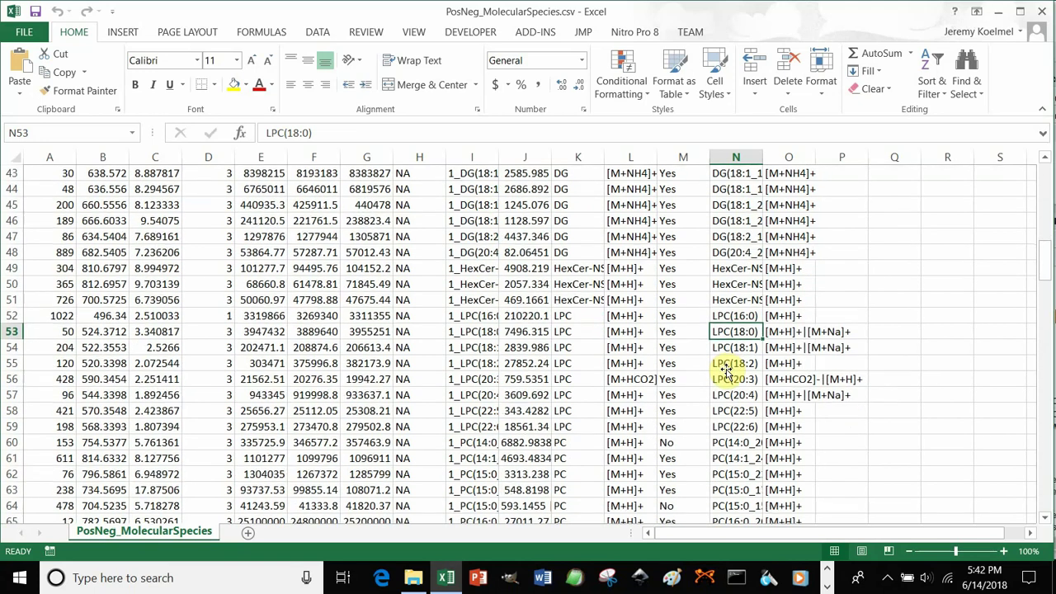
left_click(785, 381)
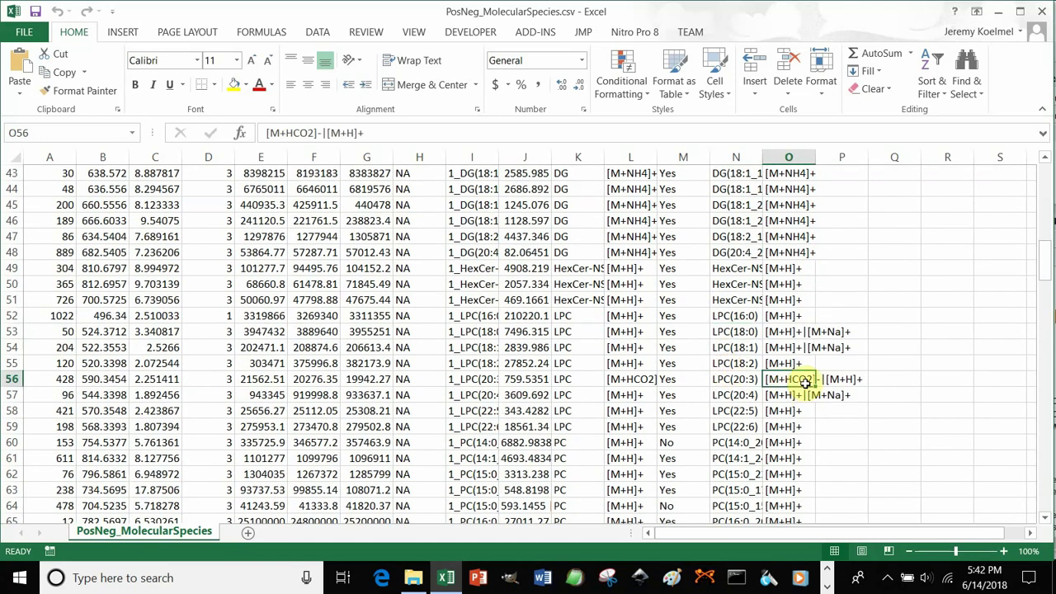
left_click(799, 395)
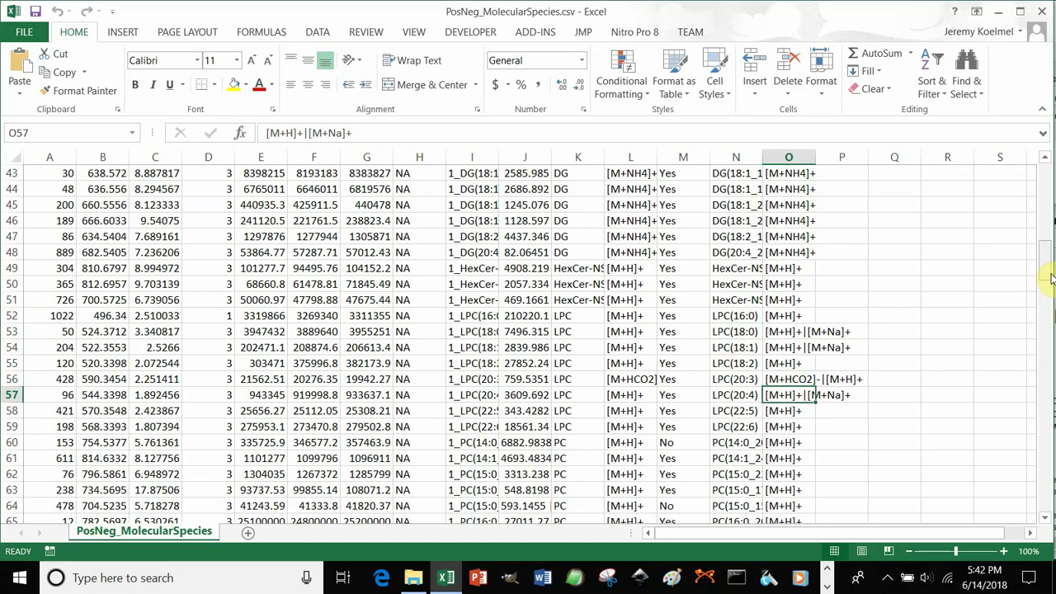
left_click_drag(1046, 268, 1045, 184)
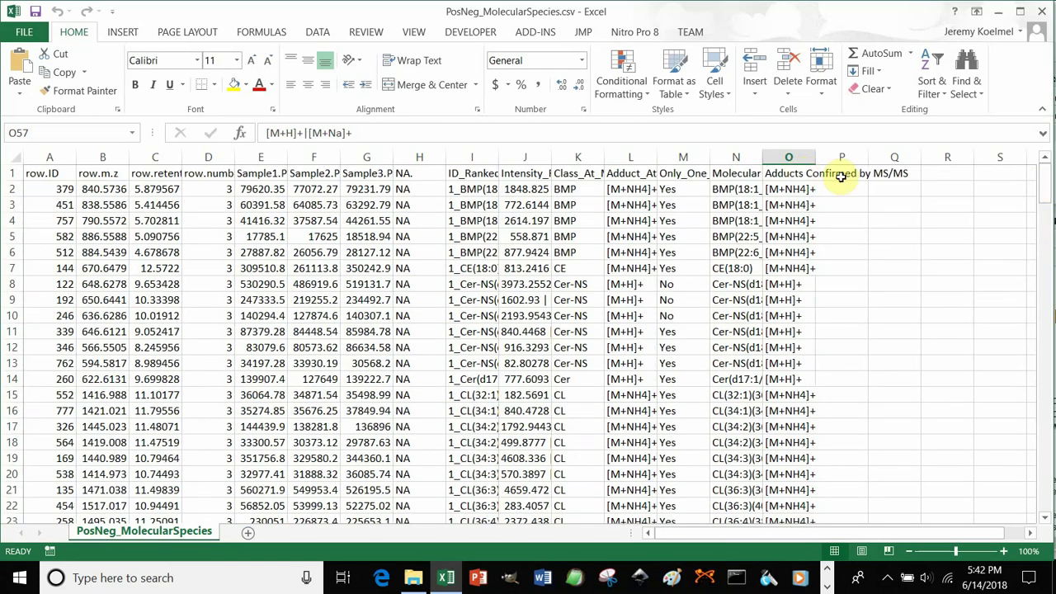
left_click_drag(1045, 193, 1031, 277)
left_click_drag(788, 347, 788, 442)
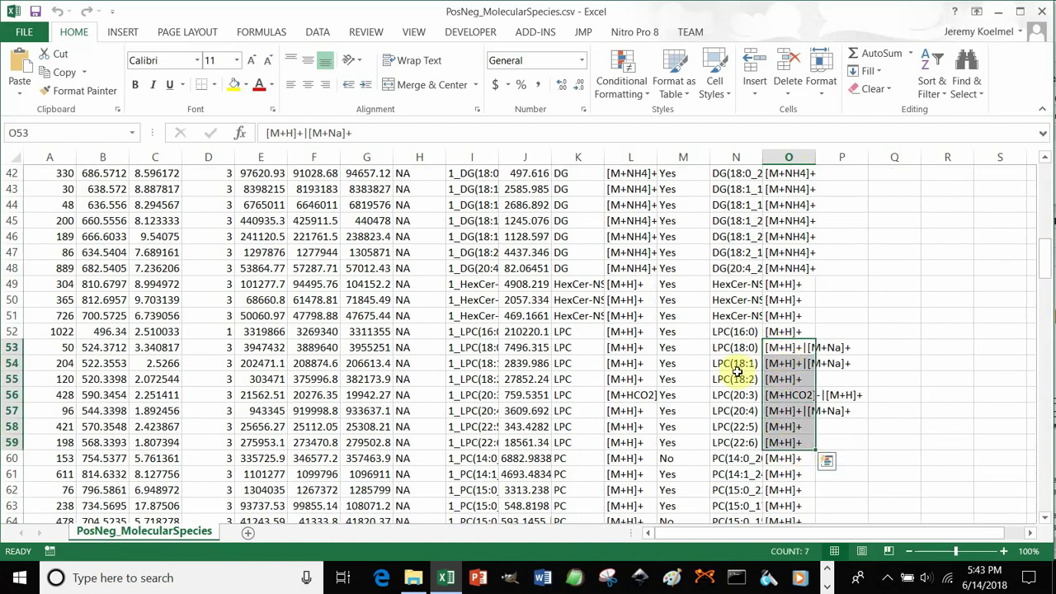
left_click(672, 269)
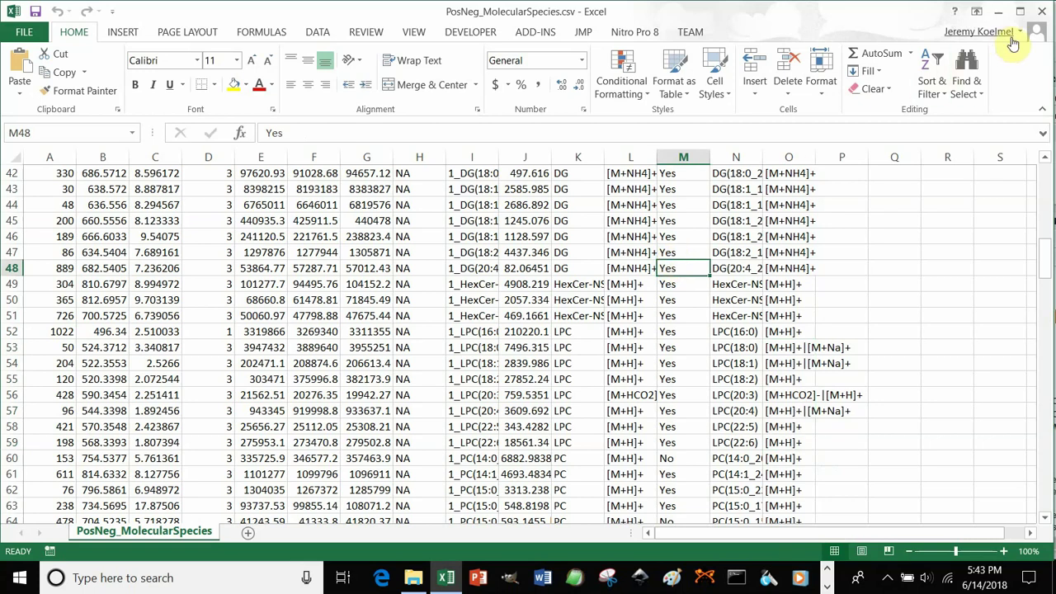
left_click(1045, 13)
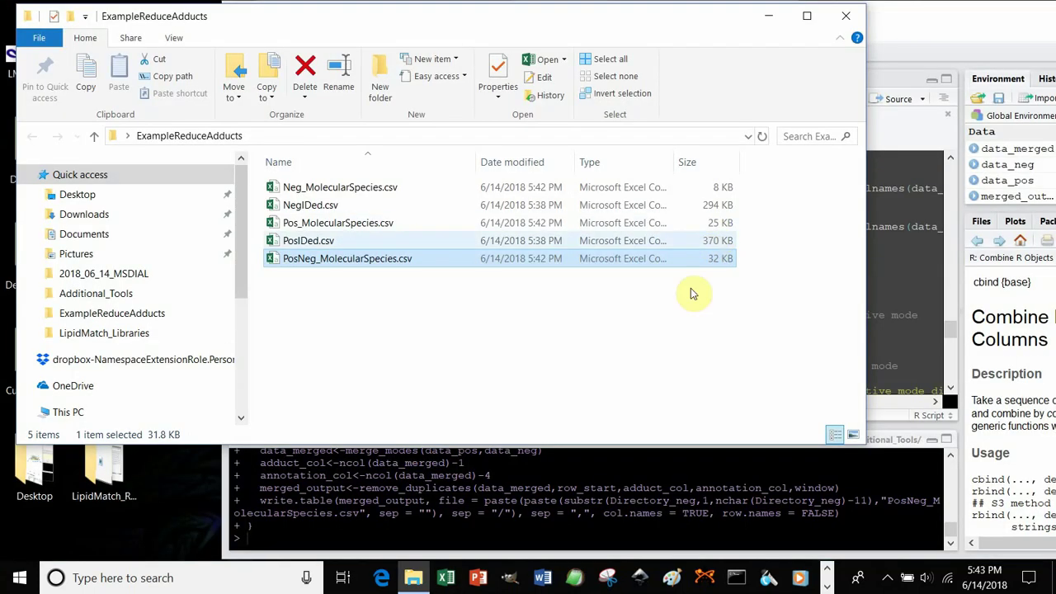